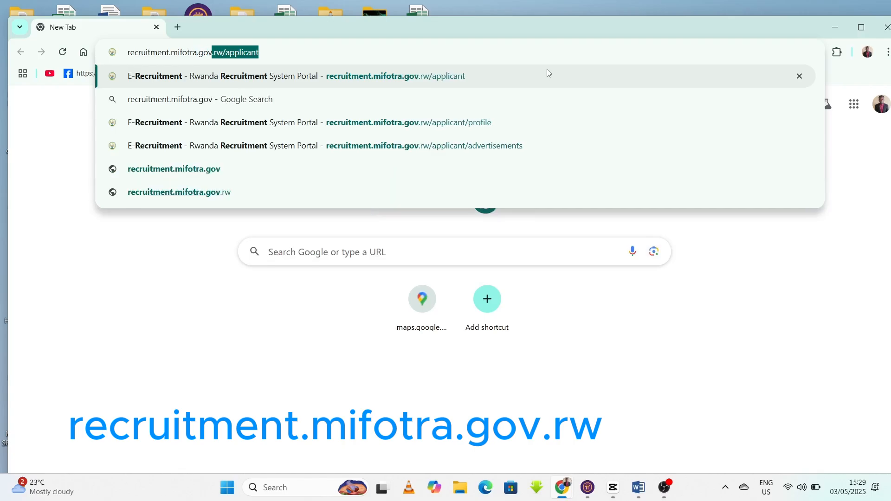
# - Load recruitment.mifotra.gov.rw in Chrome to reach the Civil Service Recruitment Portal home page
pyautogui.write('w')
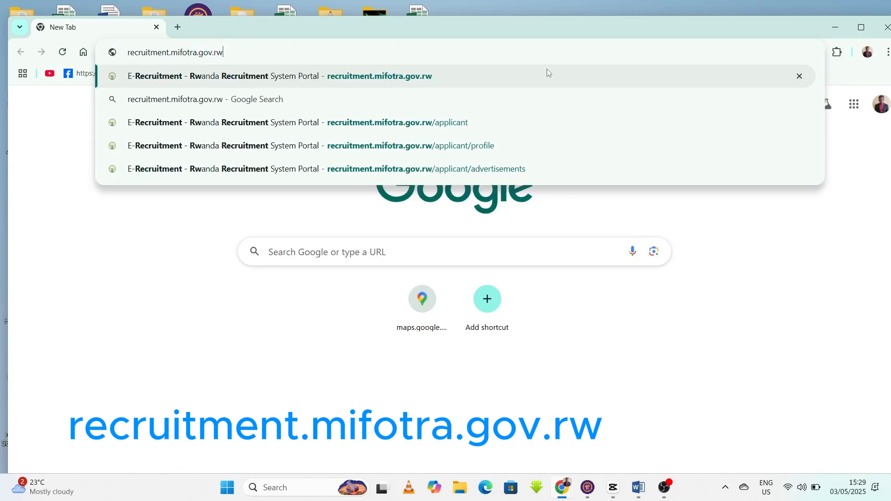
pyautogui.press('Return')
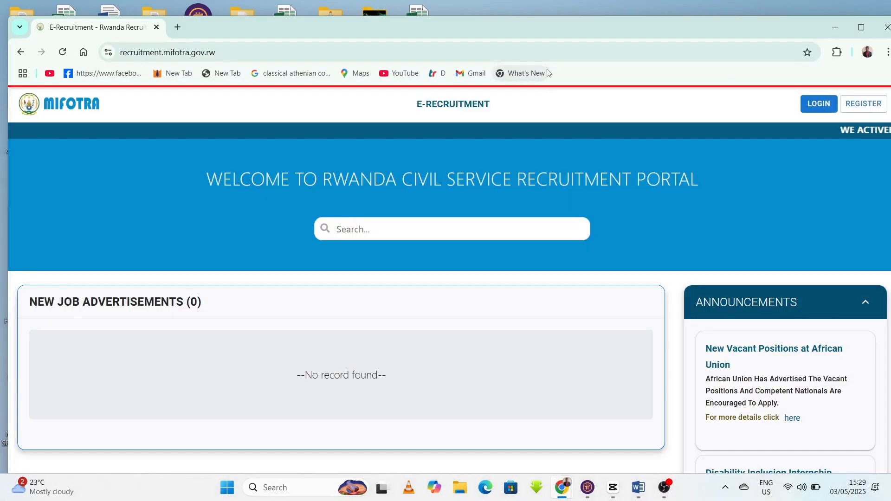
# - Start a new applicant registration and paste the applicant's national ID number
pyautogui.click(861, 104)
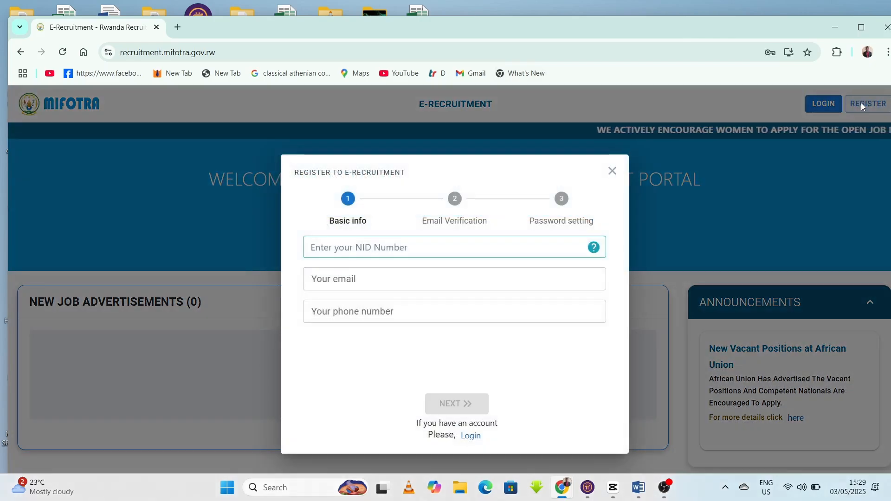
pyautogui.click(377, 250)
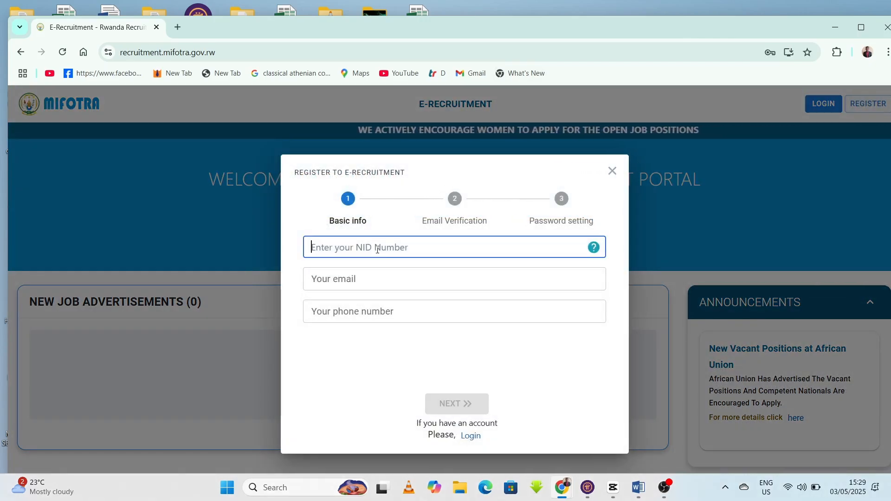
pyautogui.hotkey('ctrl', 'v')
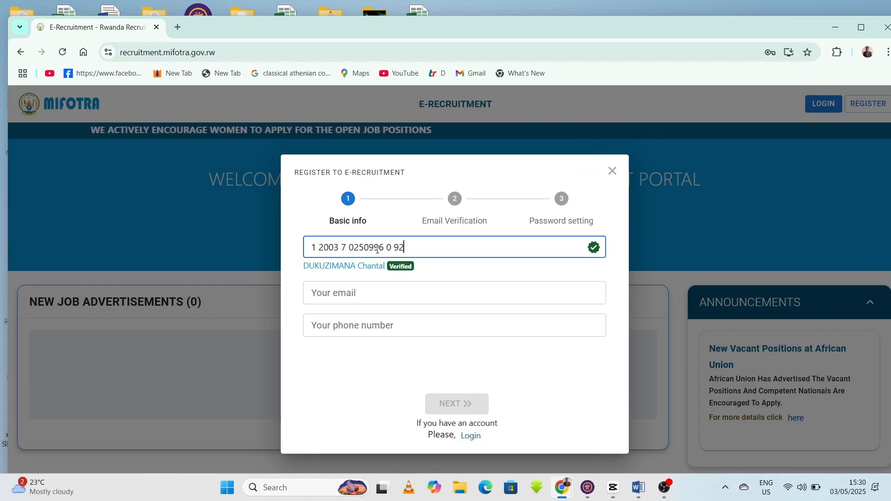
# - Enter the applicant's e-mail address and begin entering the phone number
pyautogui.click(346, 295)
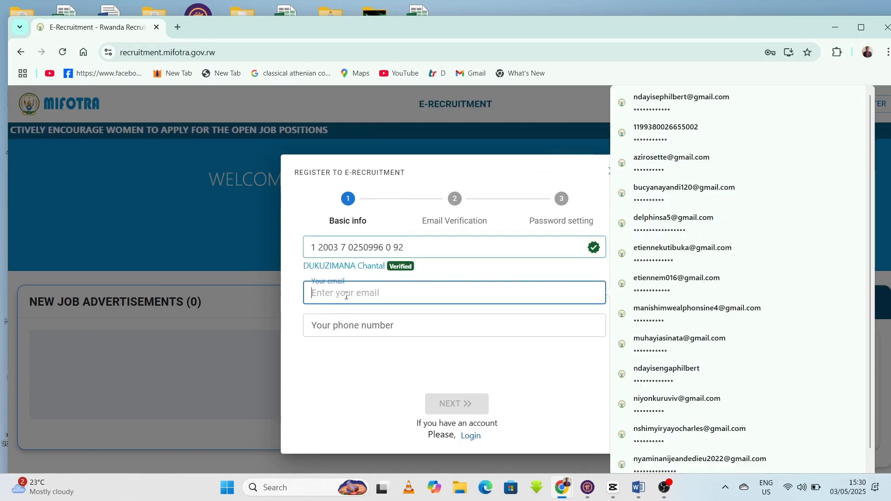
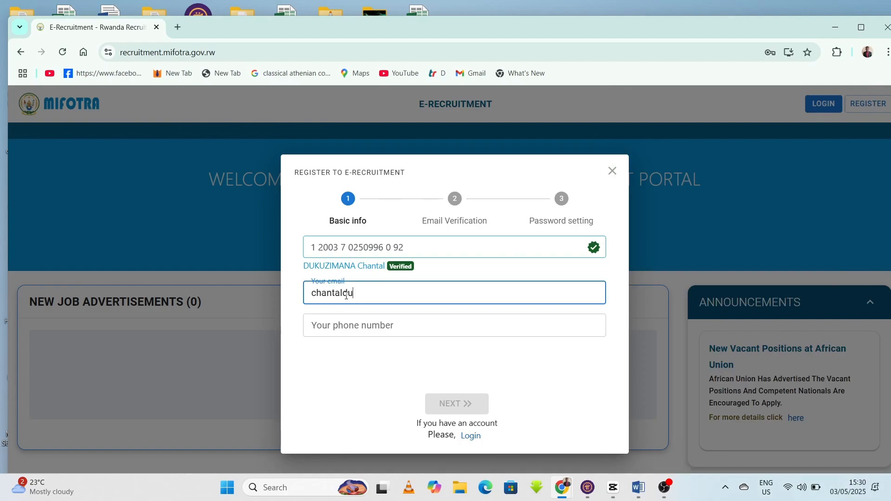
pyautogui.click(366, 329)
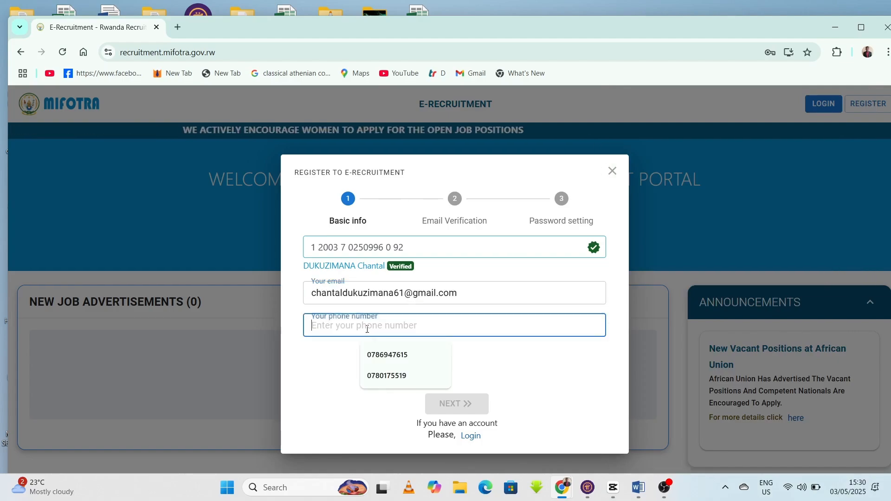
pyautogui.write('0')
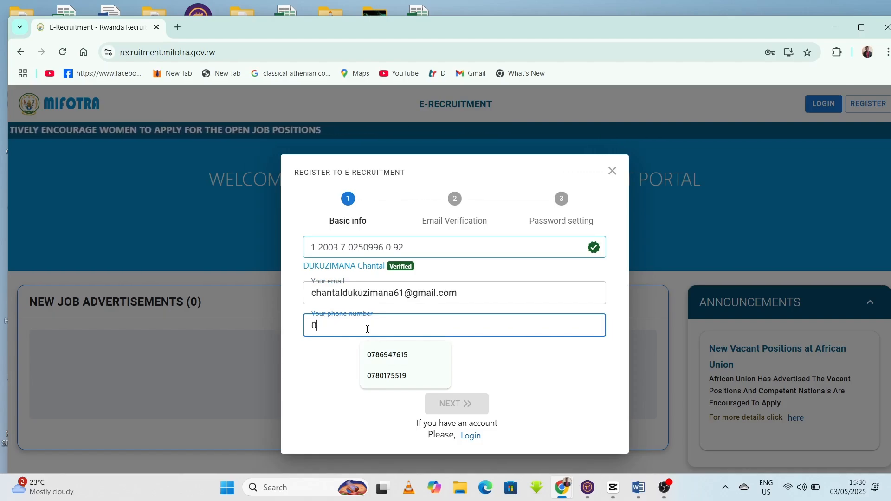
pyautogui.write('79')
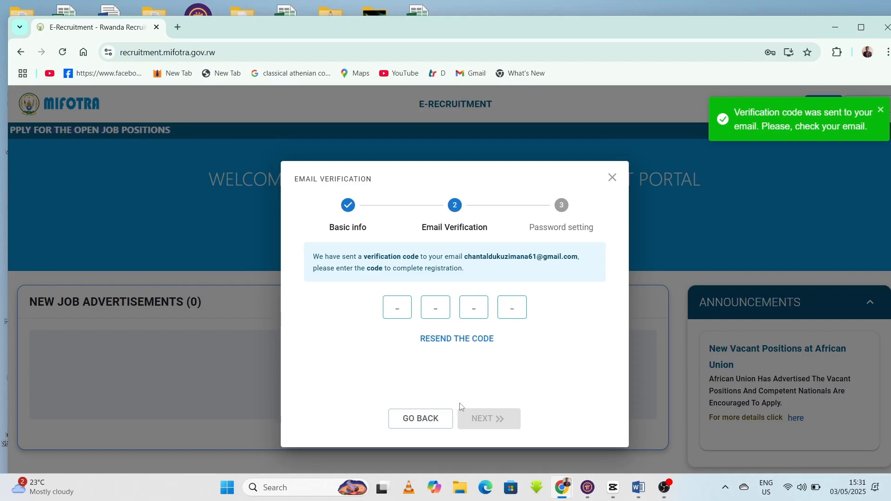
# - Enter the four-digit e-mailed verification code and continue to the password step
pyautogui.click(396, 308)
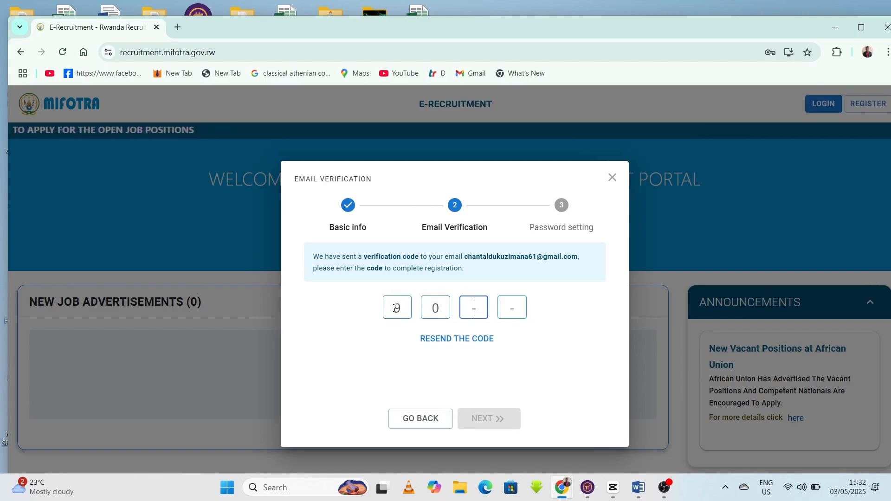
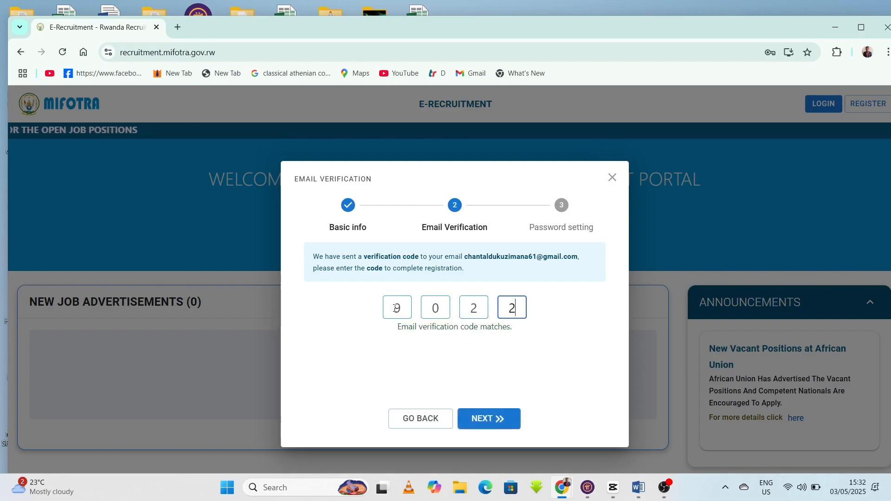
pyautogui.click(493, 419)
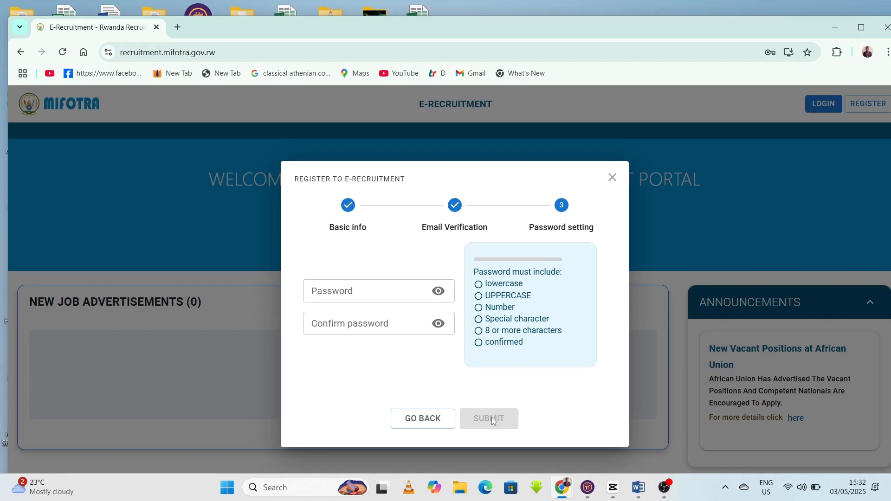
# - Enter a strong 12-character account password and repeat it in Confirm password
pyautogui.click(365, 292)
pyautogui.write('•••')
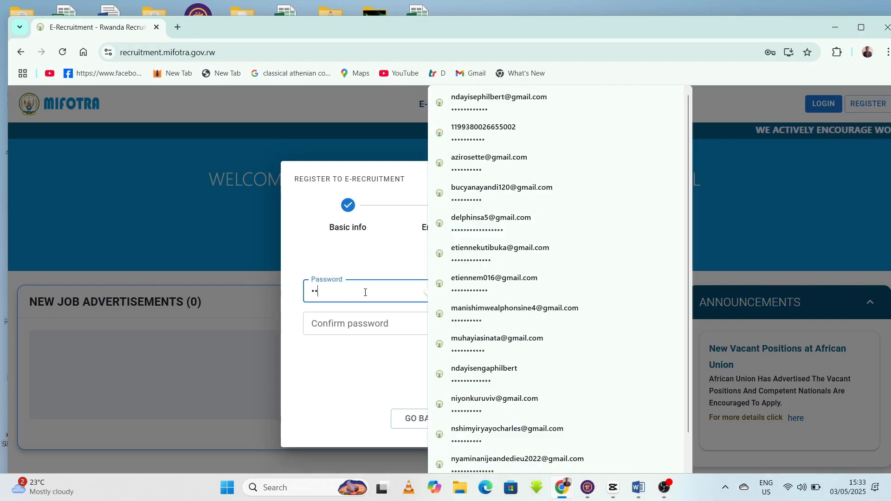
pyautogui.write('•••')
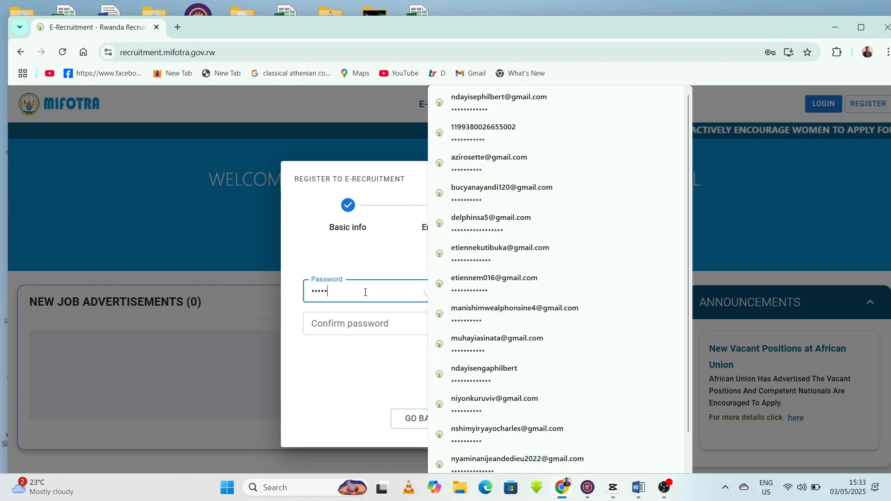
pyautogui.write('••••••')
pyautogui.click(355, 321)
pyautogui.write('•')
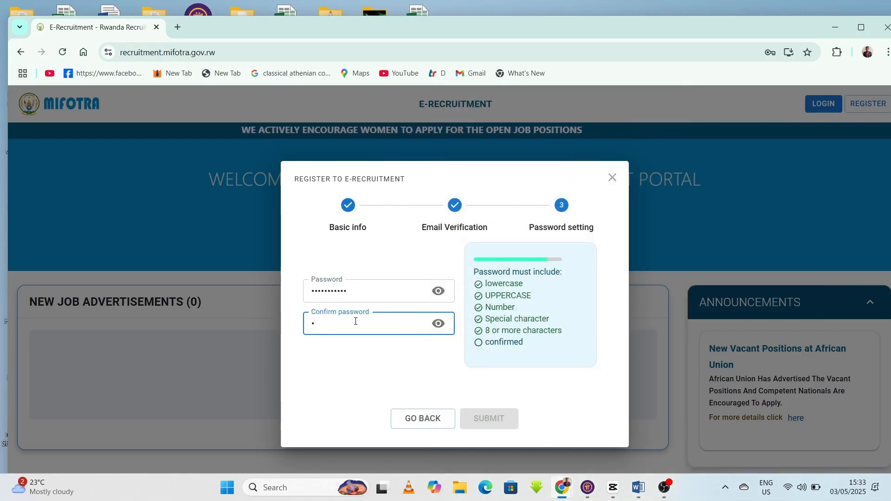
pyautogui.write('••••••')
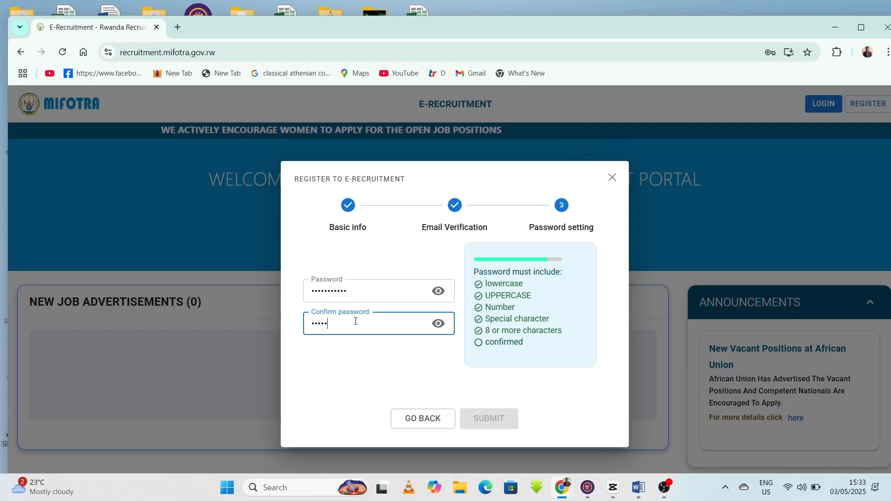
pyautogui.write('•••••')
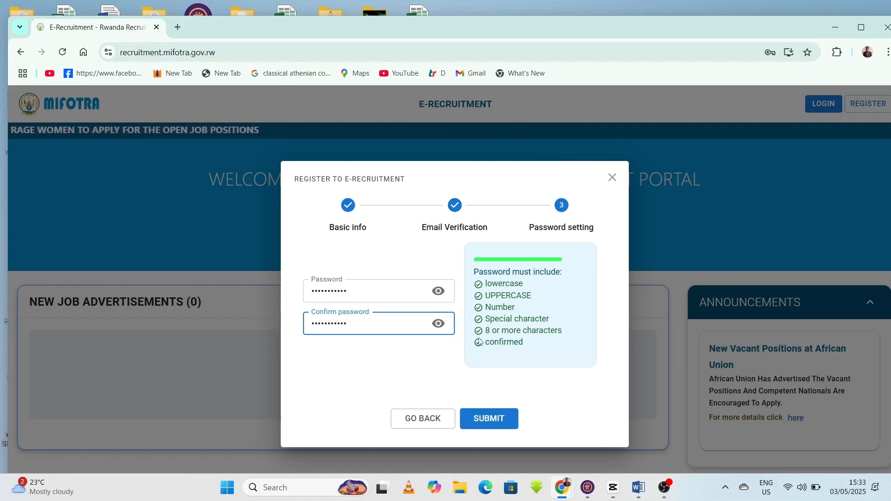
# - Submit the registration, dismiss Chrome's save-password prompt, and review the 11% complete profile
pyautogui.click(485, 420)
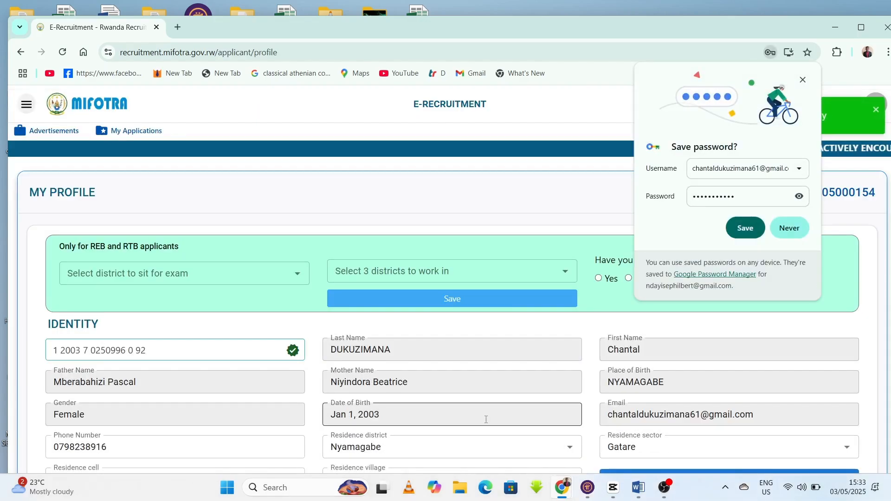
pyautogui.click(788, 228)
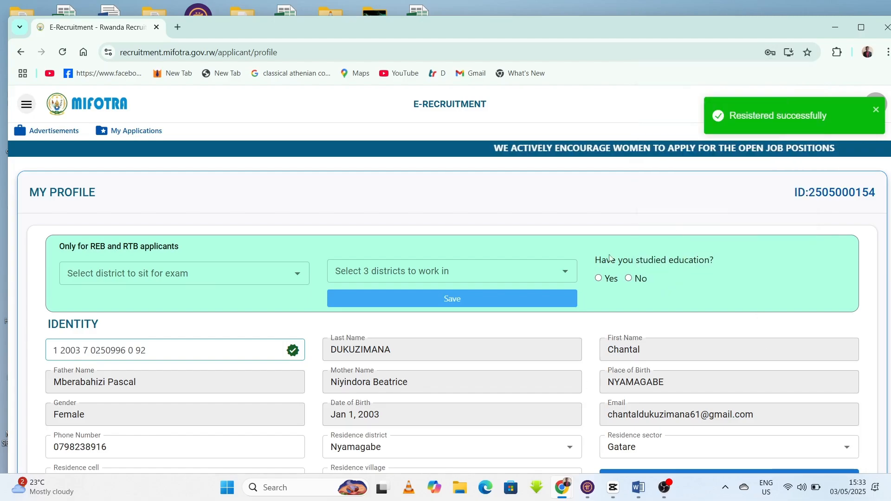
pyautogui.scroll(-3, 457, 457)
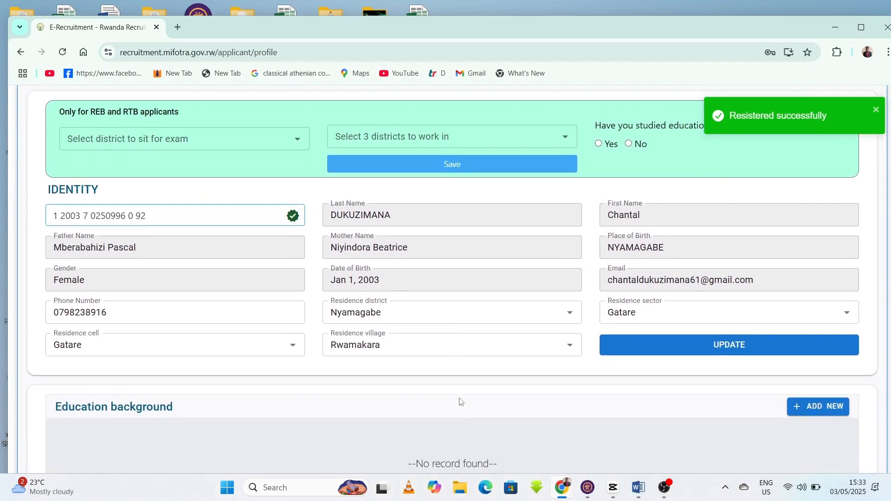
pyautogui.scroll(3, 460, 401)
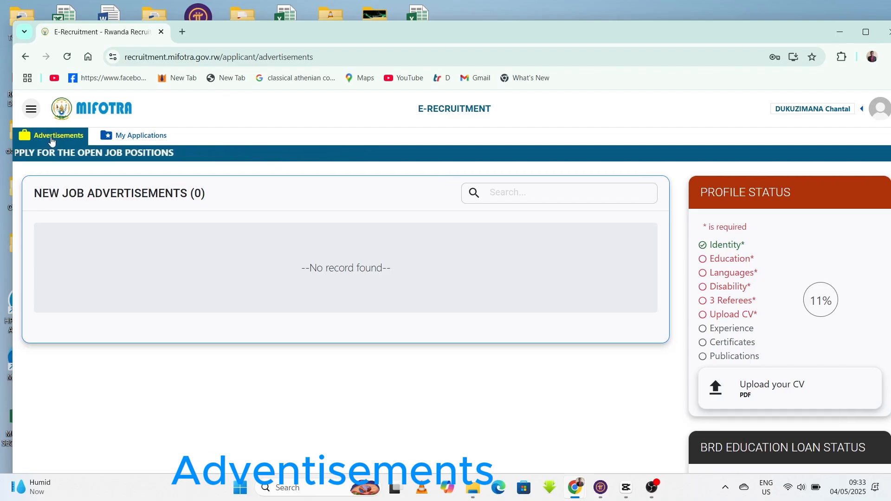
pyautogui.click(149, 140)
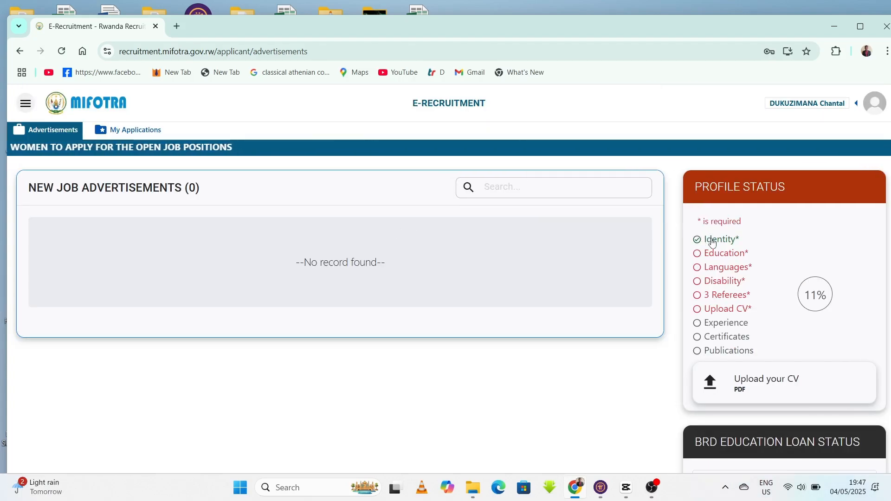
# - Open the applicant profile and start a new Education background qualification entry
pyautogui.click(713, 242)
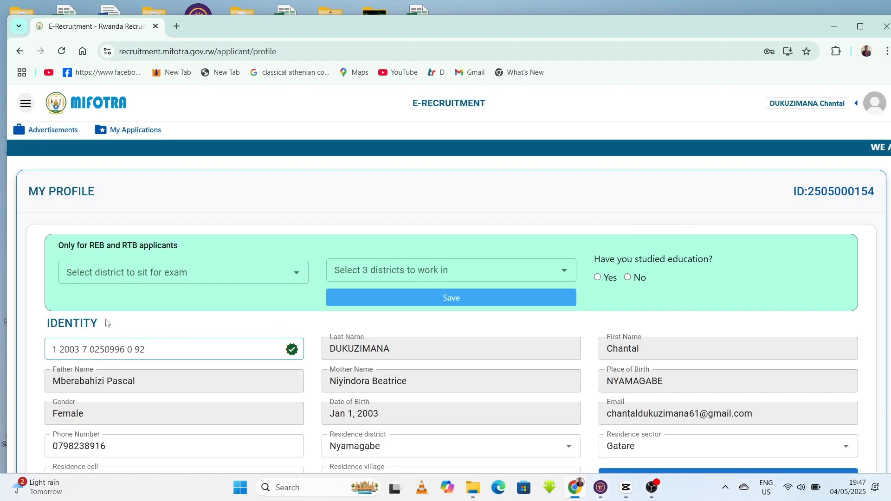
pyautogui.scroll(-2, 109, 329)
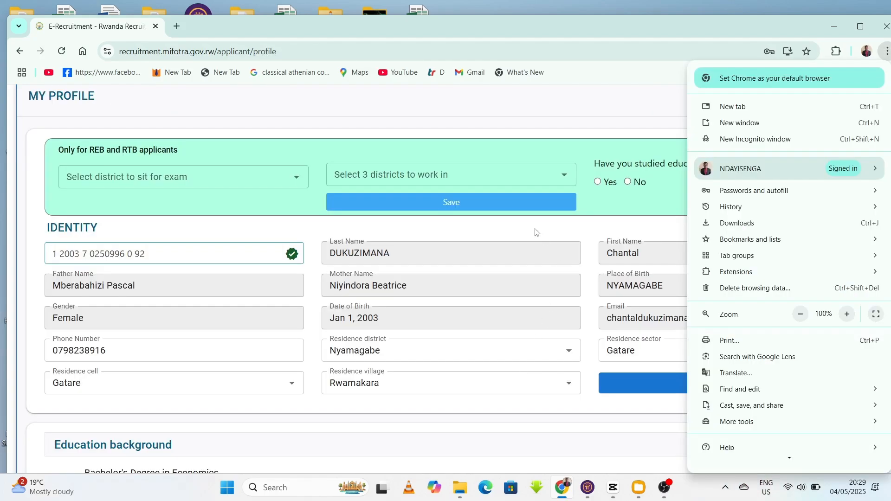
pyautogui.click(536, 232)
pyautogui.scroll(-2, 536, 232)
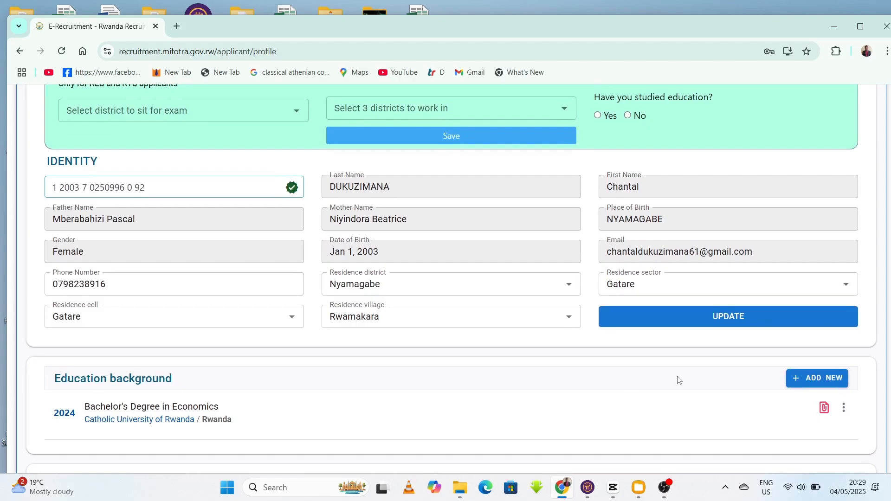
pyautogui.click(818, 381)
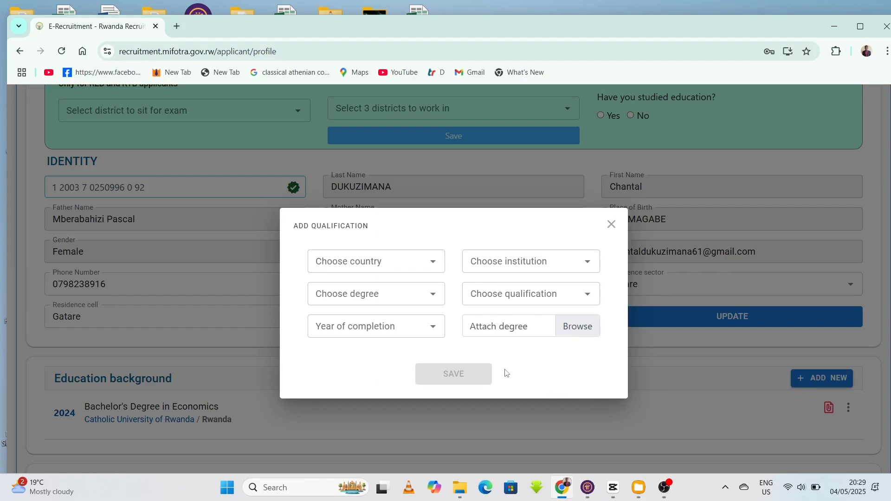
# - Set the qualification country to Rwanda, degree level Bachelor's(A0), and completion year 2023
pyautogui.click(431, 268)
pyautogui.write('Rwanda')
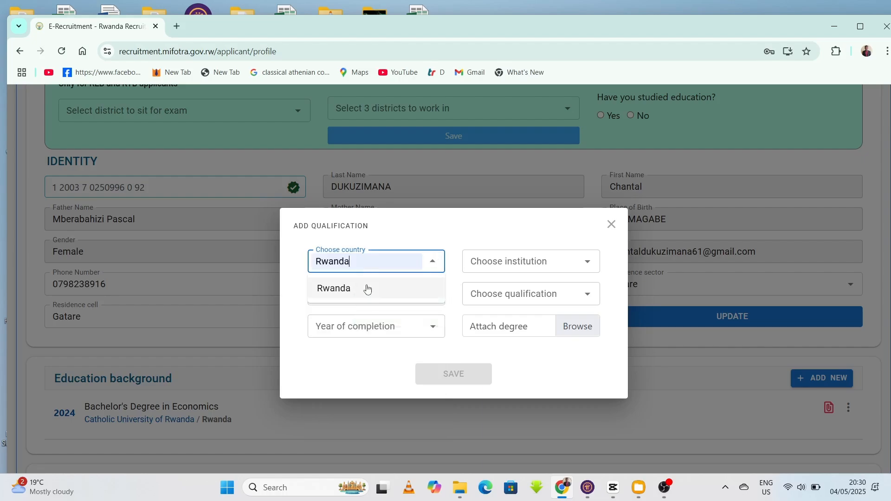
pyautogui.click(364, 288)
pyautogui.click(347, 294)
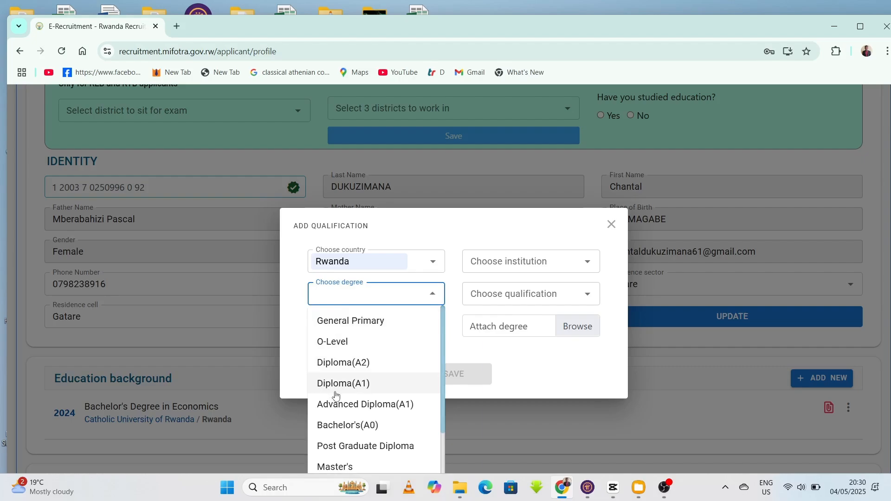
pyautogui.click(334, 425)
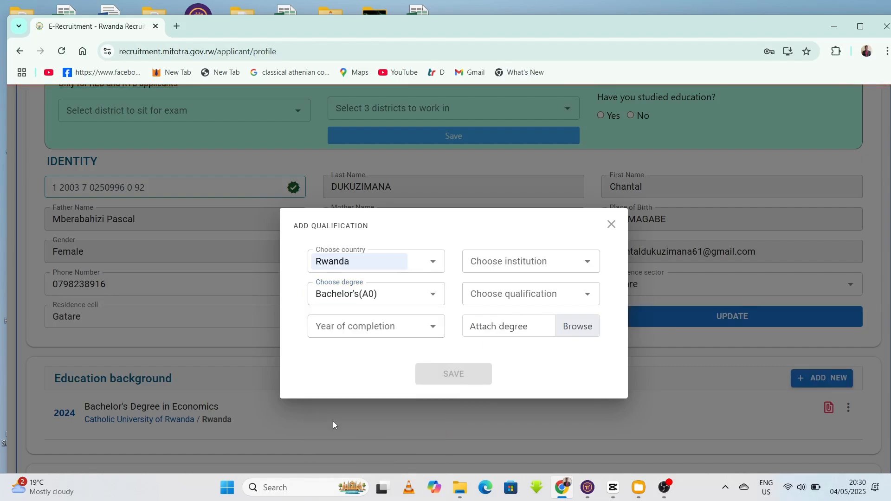
pyautogui.click(390, 332)
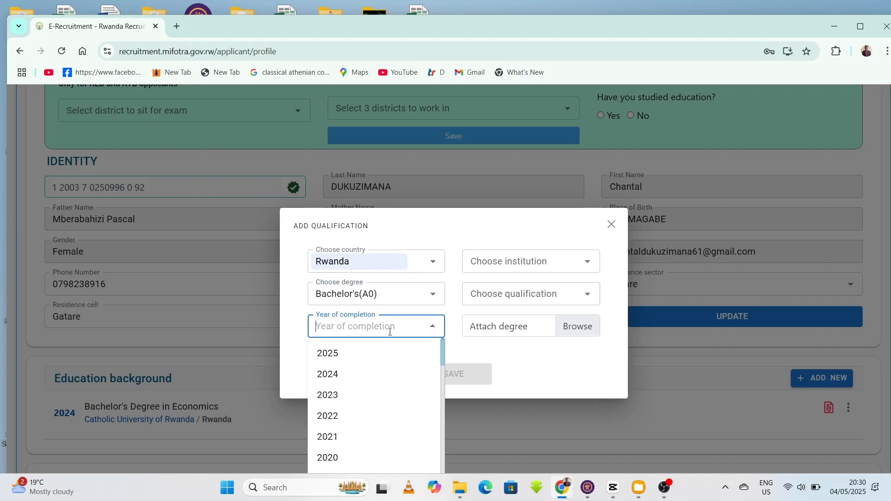
pyautogui.click(332, 396)
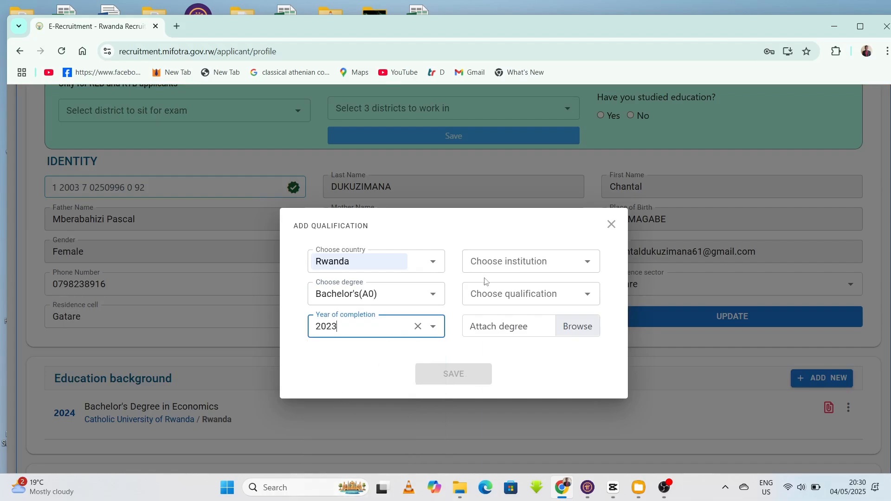
# - Pick the Catholic University institution and the Bachelor's Degree in Secretarial Studies qualification
pyautogui.click(512, 263)
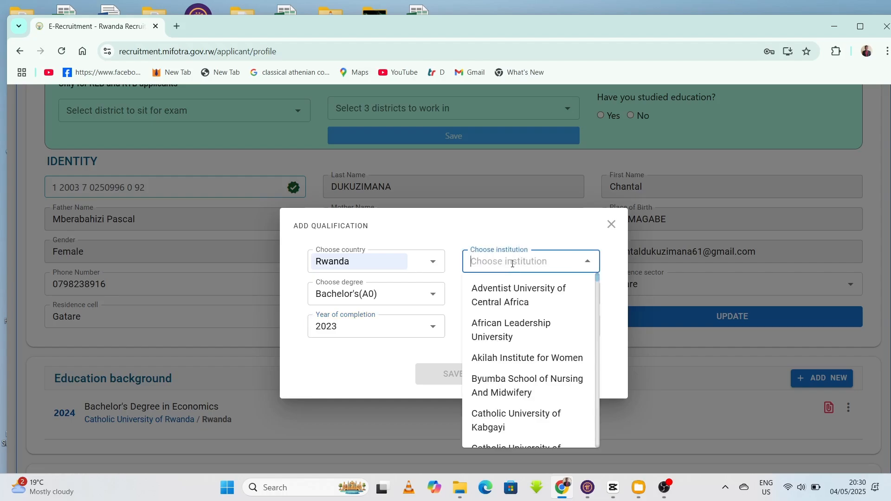
pyautogui.click(515, 414)
pyautogui.click(514, 297)
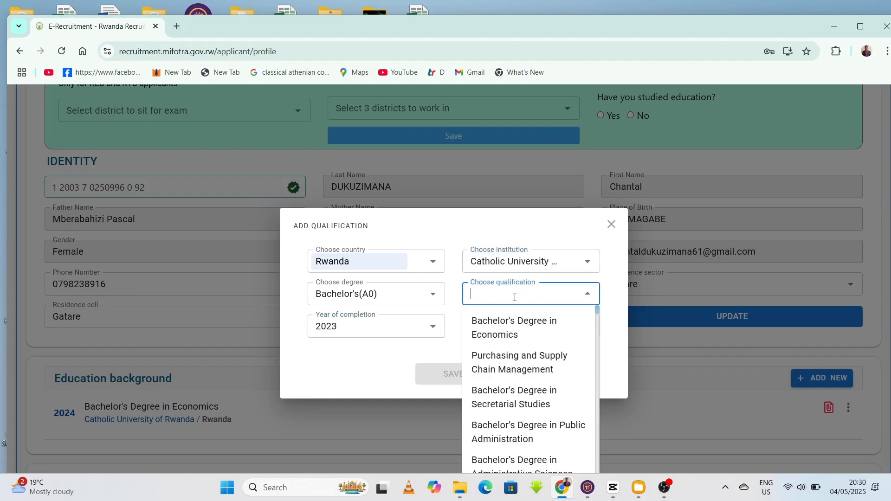
pyautogui.click(501, 398)
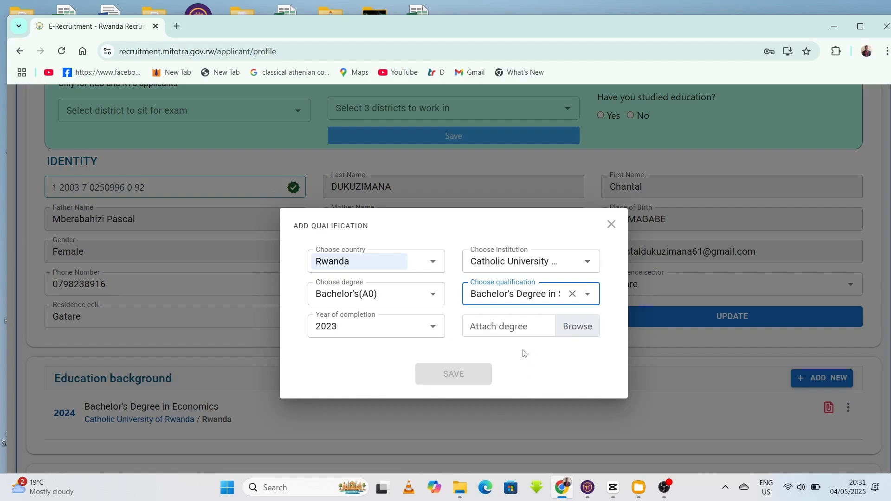
pyautogui.click(523, 329)
pyautogui.click(523, 330)
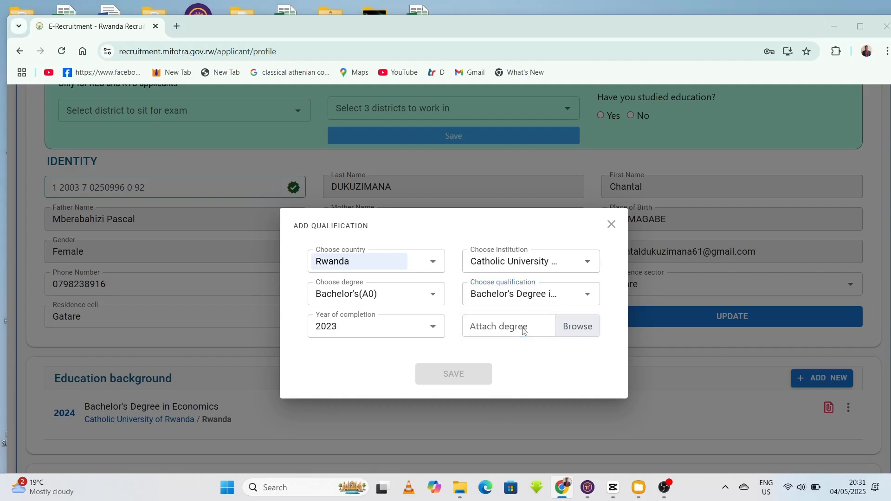
# - Attach DIPLOME.pdf as the degree, save the qualification, and return to My Profile
pyautogui.scroll(-5, 302, 186)
pyautogui.click(209, 141)
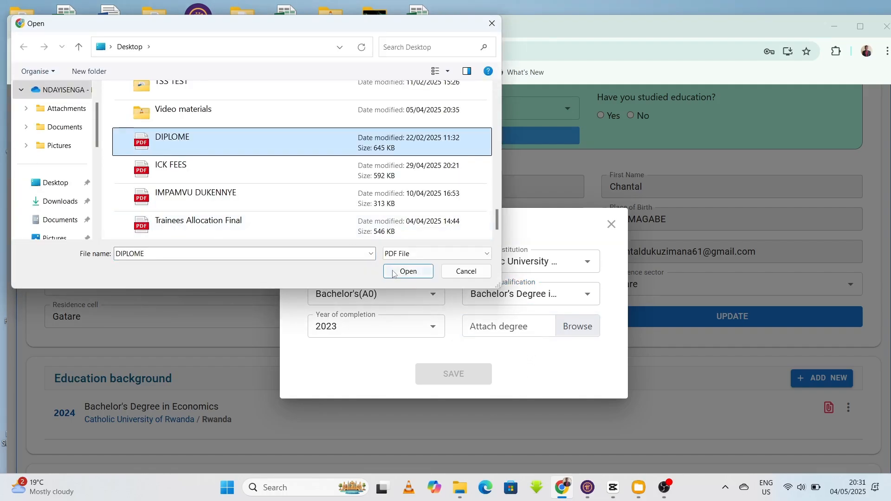
pyautogui.click(408, 272)
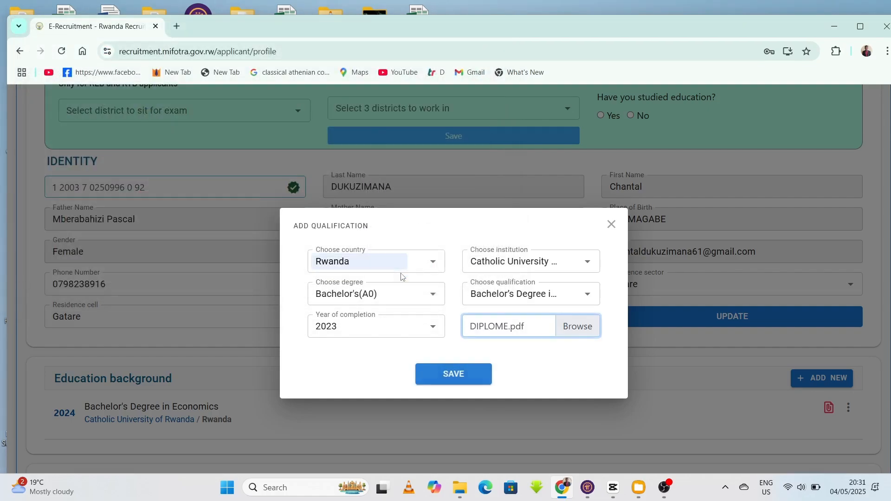
pyautogui.click(446, 379)
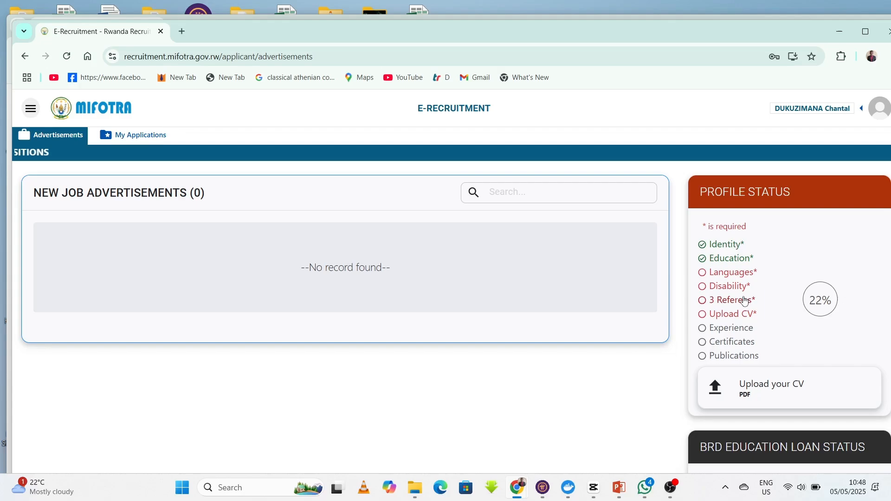
pyautogui.click(744, 301)
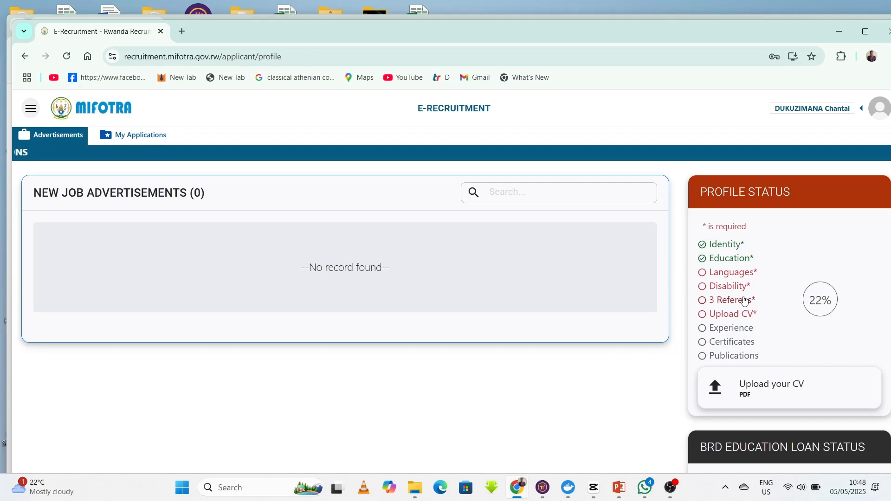
# - Scroll down to Work experience and open a blank Add Experience form
pyautogui.scroll(-7, 407, 406)
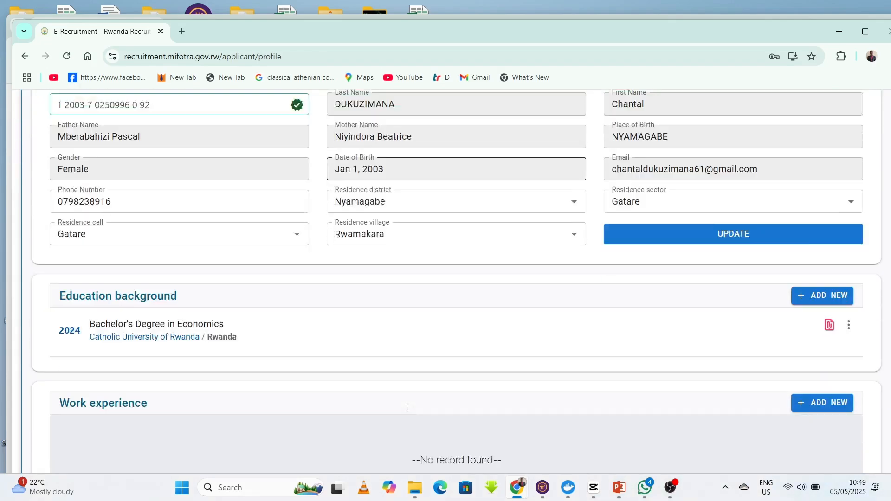
pyautogui.scroll(-3, 407, 407)
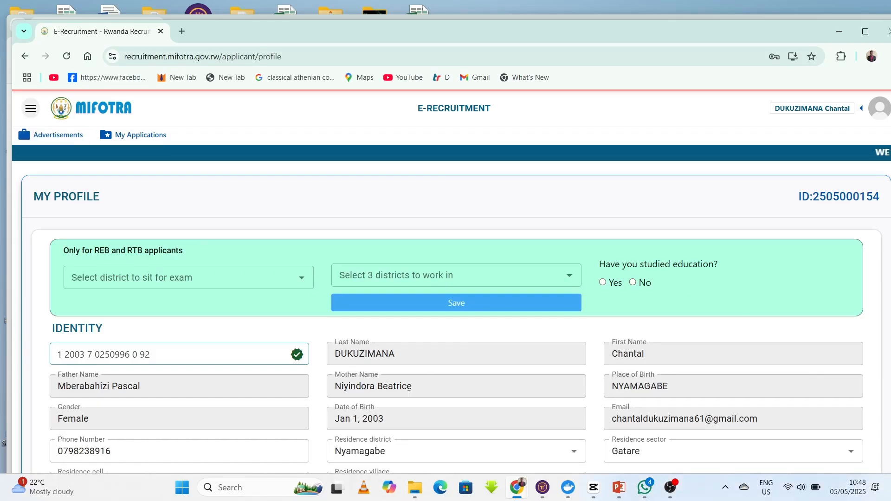
pyautogui.scroll(-10, 407, 403)
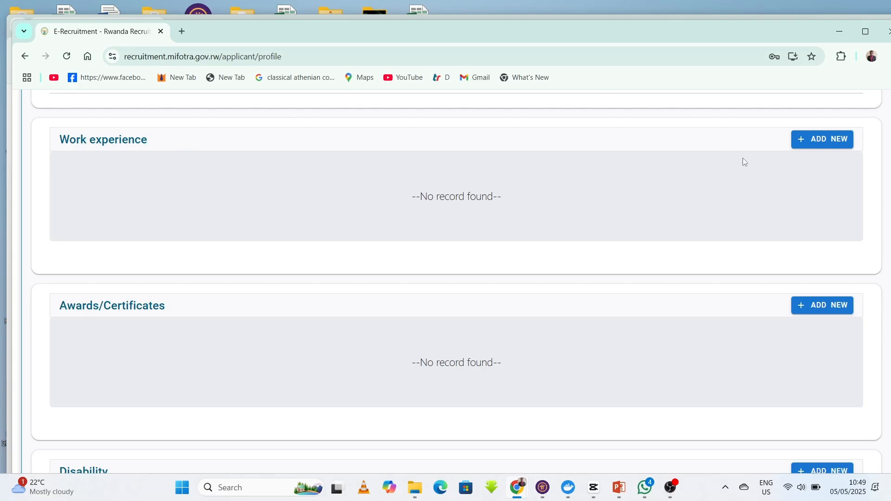
pyautogui.click(827, 144)
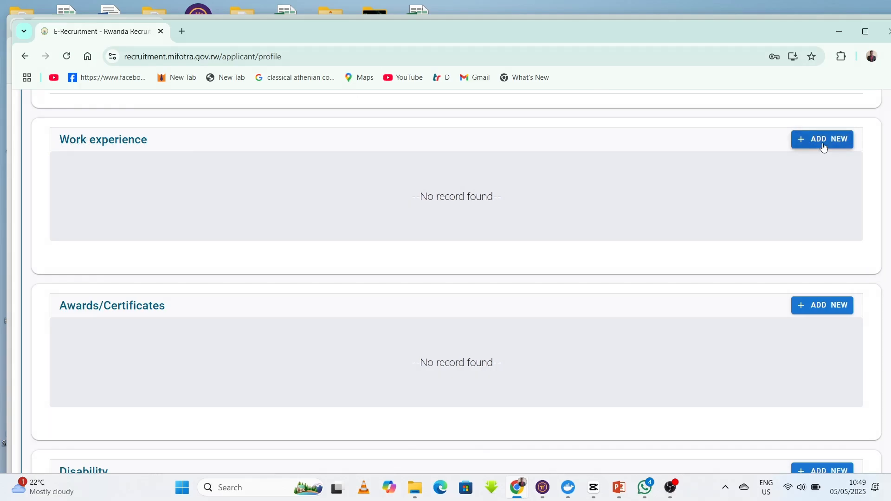
pyautogui.click(826, 144)
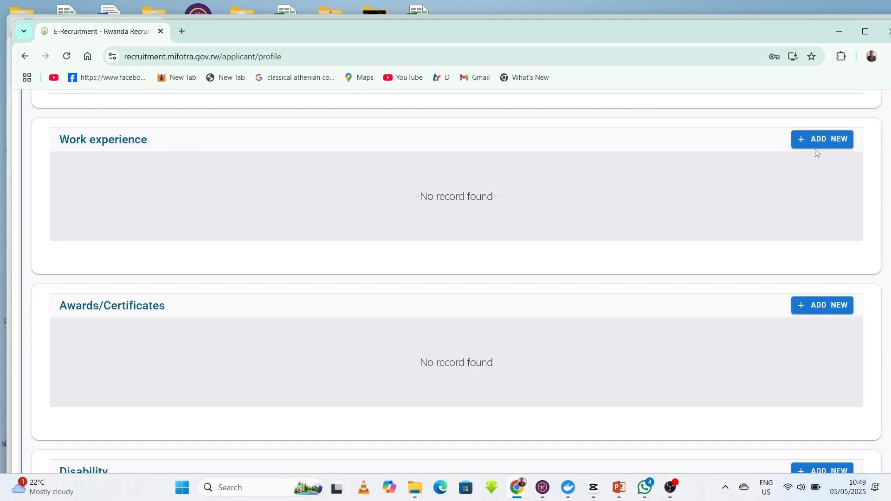
pyautogui.click(826, 145)
pyautogui.click(826, 144)
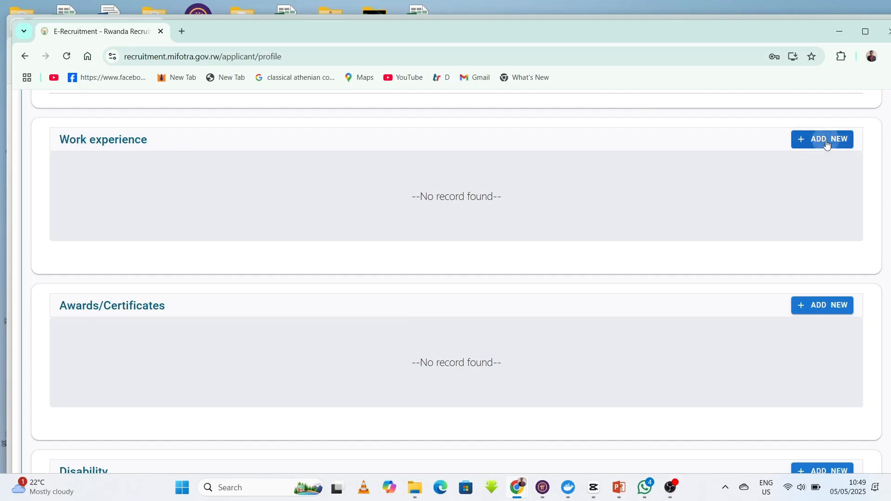
pyautogui.click(381, 198)
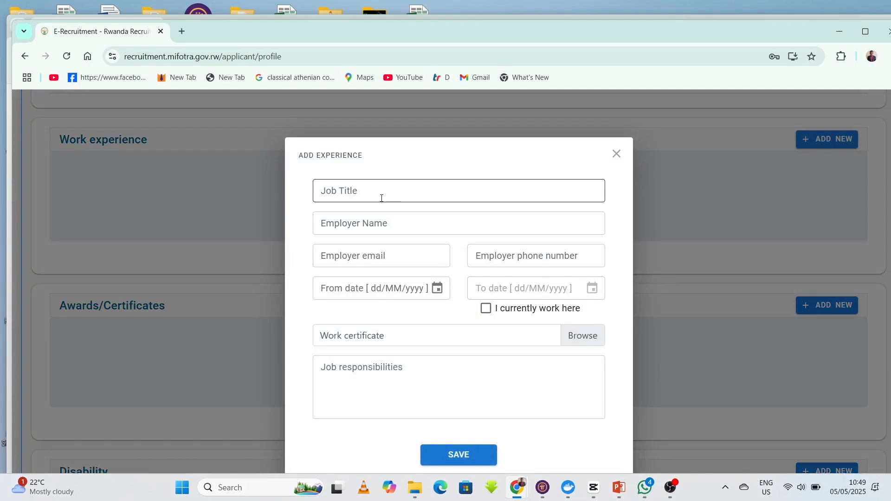
# - Enter job title Teacher, employer Gisagara, and the employer's e-mail and phone number
pyautogui.click(381, 198)
pyautogui.write('T')
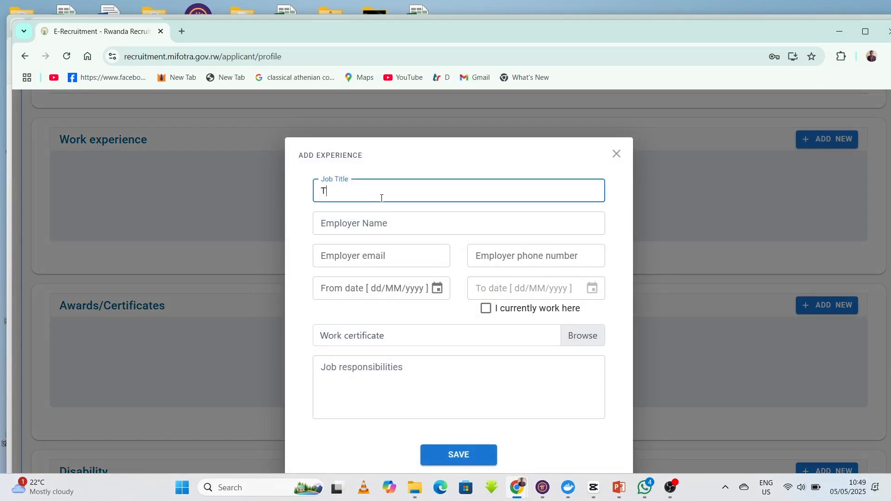
pyautogui.write('eacher')
pyautogui.click(396, 222)
pyautogui.write('G')
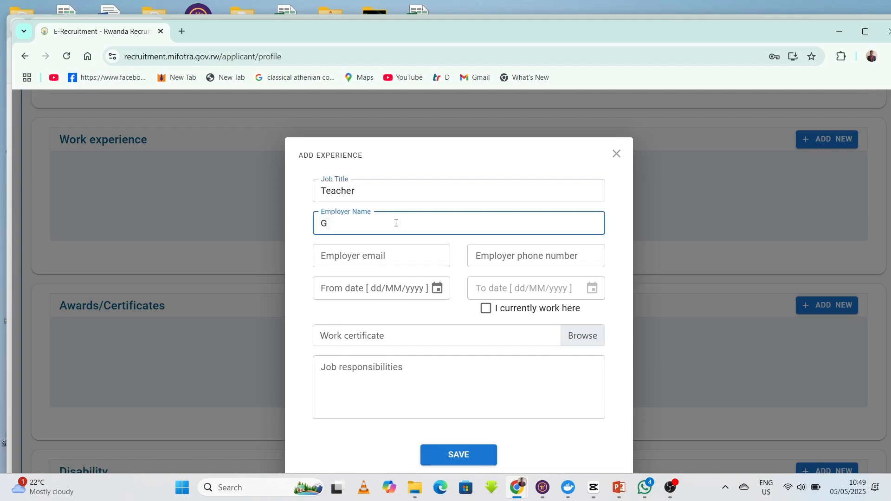
pyautogui.write('isagara')
pyautogui.click(401, 259)
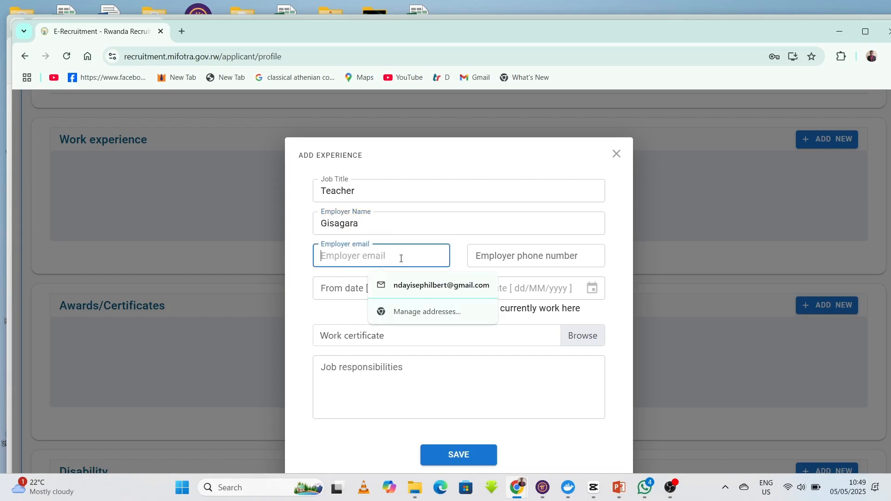
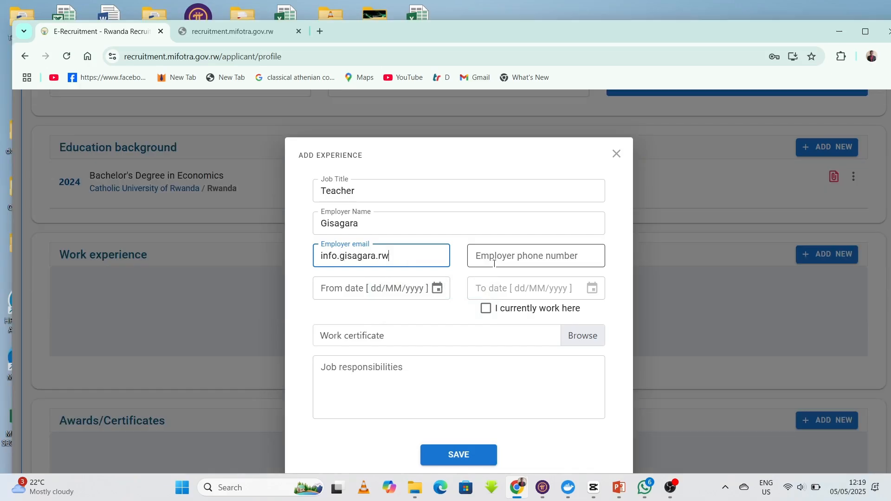
pyautogui.click(496, 264)
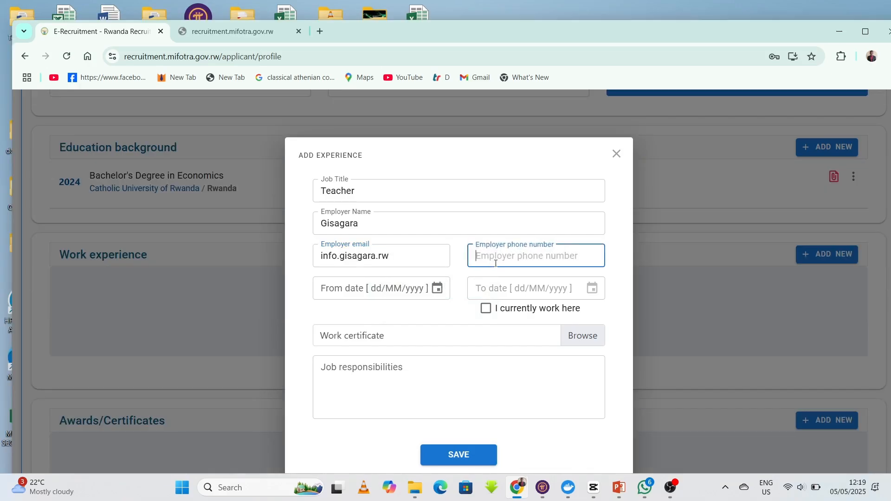
pyautogui.write('078')
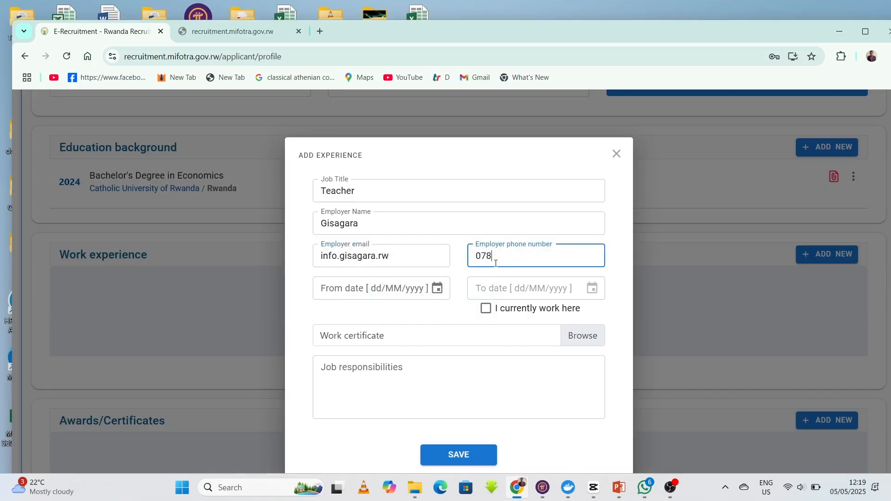
pyautogui.write('72')
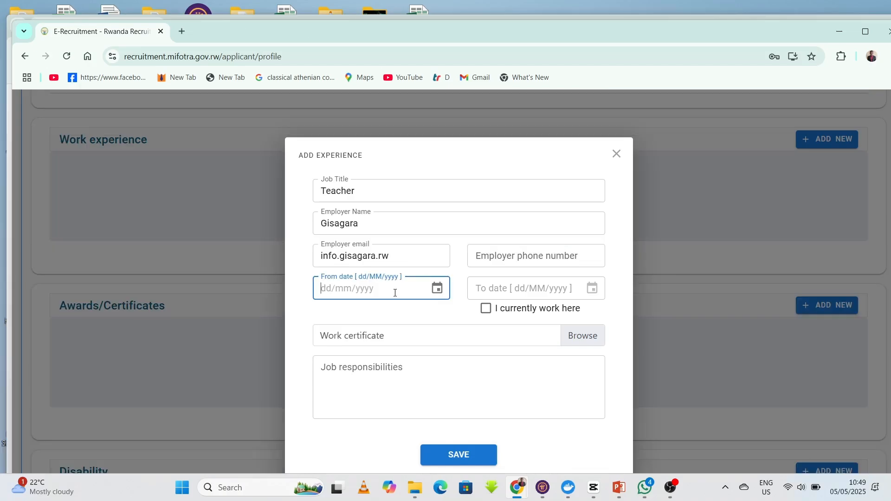
# - Set the start date to 03/05/2023 and mark the job as current
pyautogui.click(438, 288)
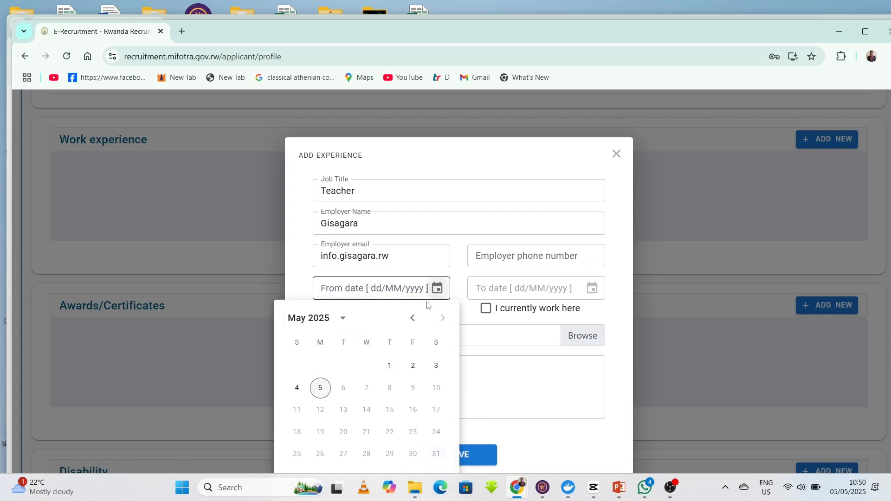
pyautogui.click(435, 366)
pyautogui.click(516, 292)
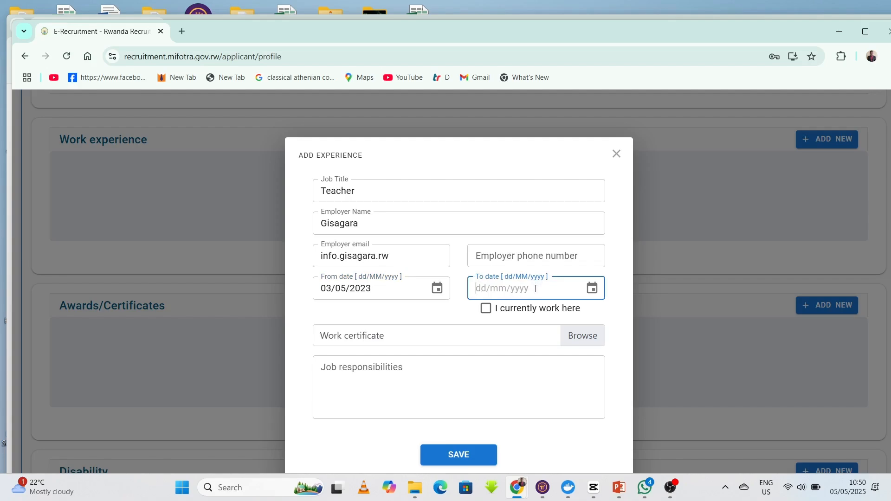
pyautogui.click(589, 288)
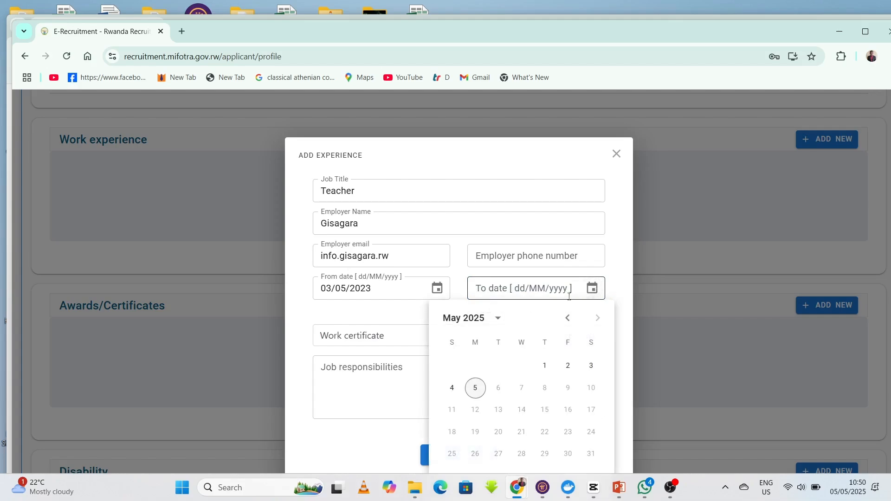
pyautogui.click(458, 289)
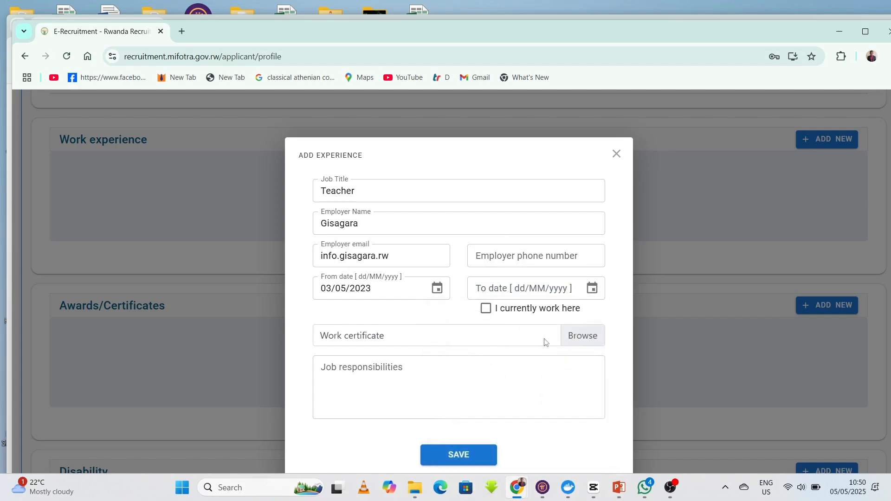
pyautogui.click(485, 309)
pyautogui.click(485, 308)
pyautogui.click(485, 309)
pyautogui.click(473, 336)
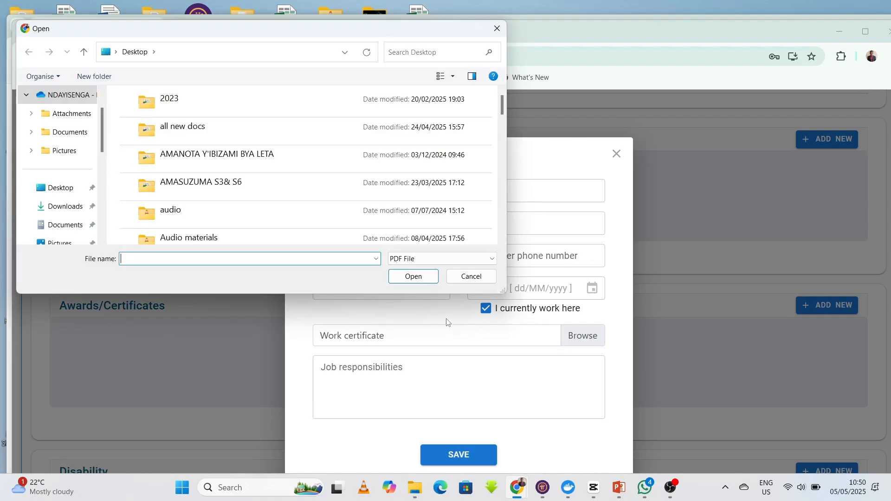
# - Attach REC.pdf as the work certificate for the Teacher experience
pyautogui.scroll(-14, 252, 198)
pyautogui.click(251, 200)
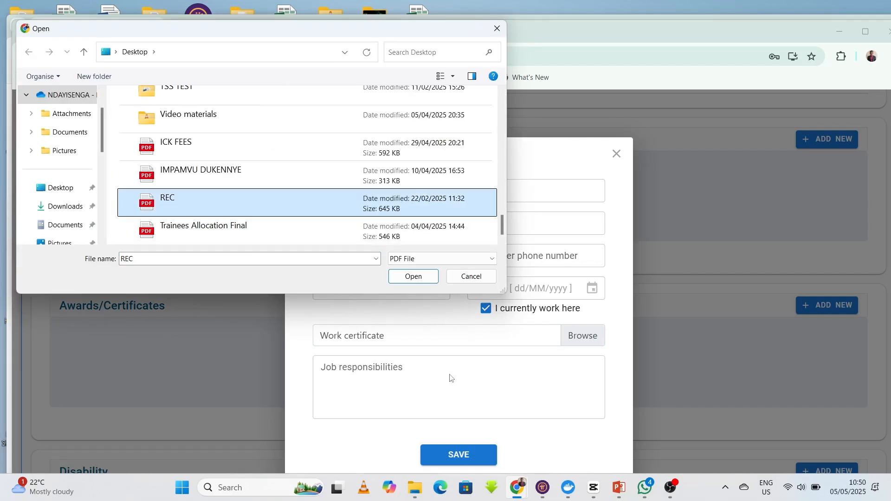
pyautogui.click(419, 280)
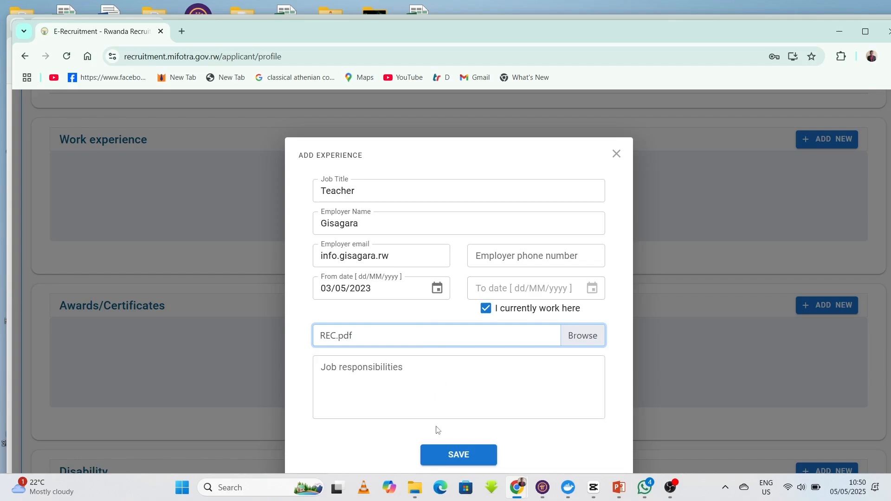
# - Enter teaching as the job responsibilities and save the Teacher experience at Gisagara
pyautogui.click(397, 395)
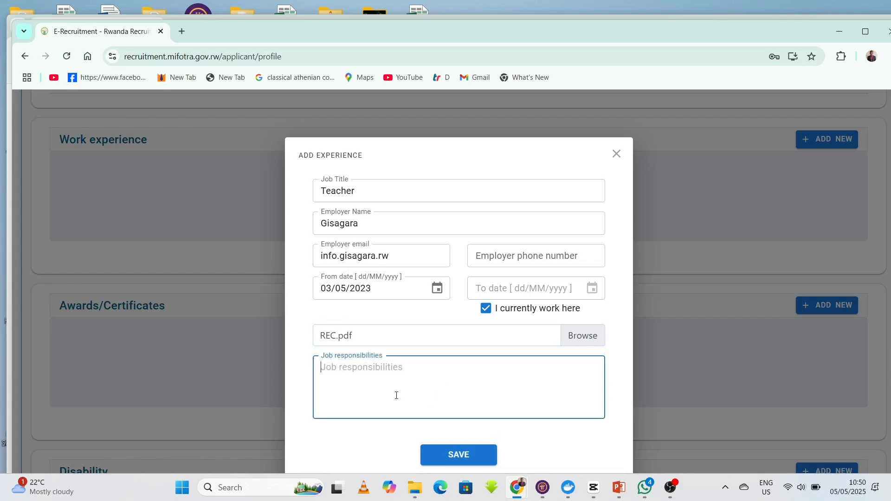
pyautogui.write('teachi')
pyautogui.press('BackSpace')
pyautogui.press('BackSpace')
pyautogui.press('BackSpace')
pyautogui.press('BackSpace')
pyautogui.press('BackSpace')
pyautogui.press('BackSpace')
pyautogui.write('t')
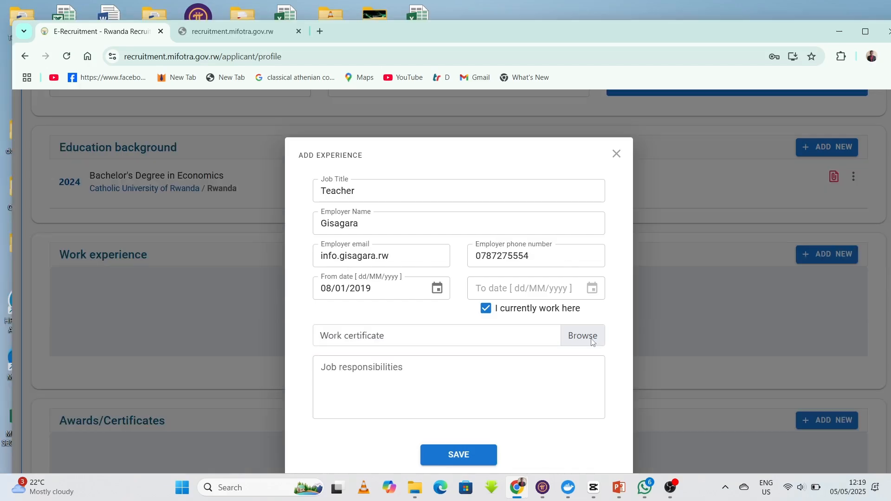
pyautogui.click(592, 343)
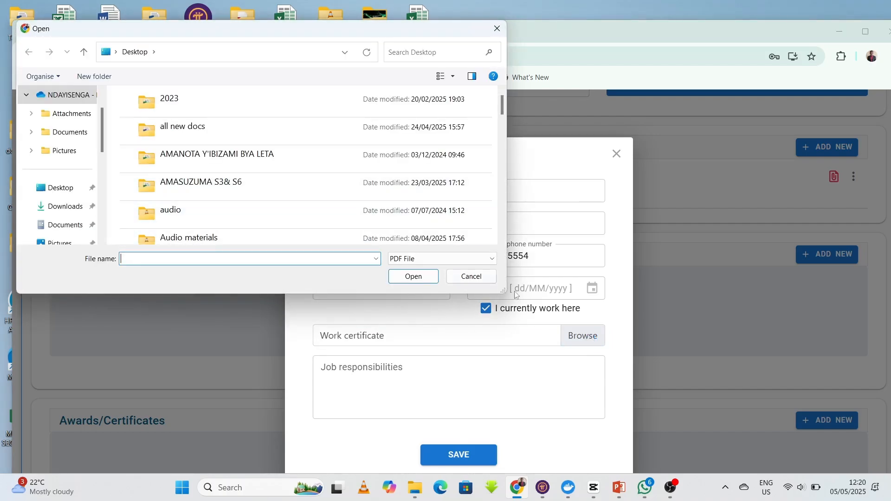
pyautogui.scroll(-10, 279, 187)
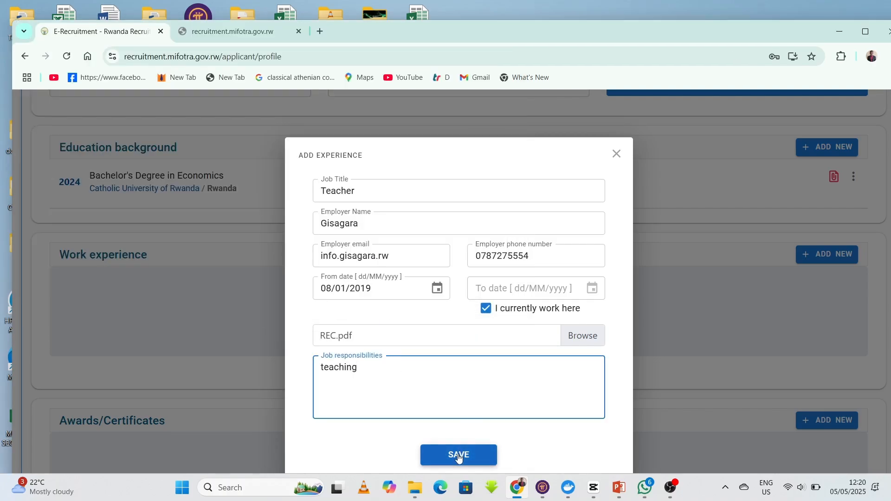
pyautogui.click(458, 455)
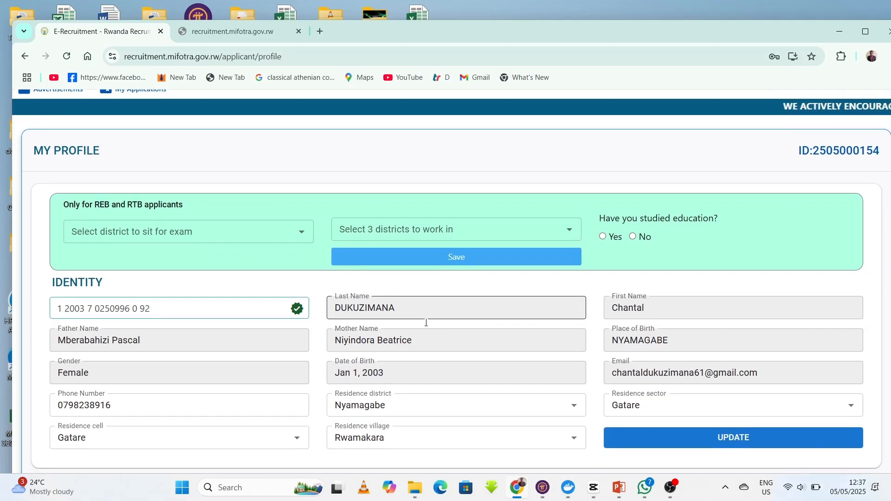
pyautogui.scroll(-3, 426, 323)
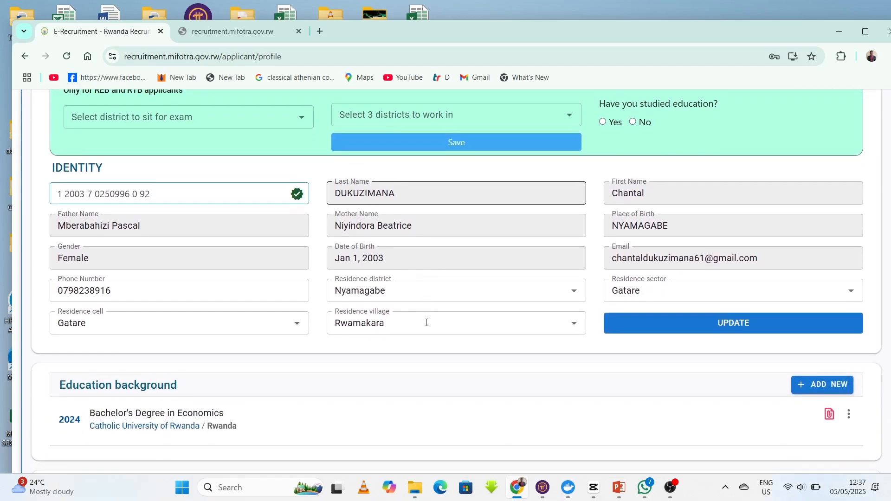
# - Start a new Awards/Certificates entry, choosing the certificate and issue year 2024
pyautogui.scroll(-5, 302, 371)
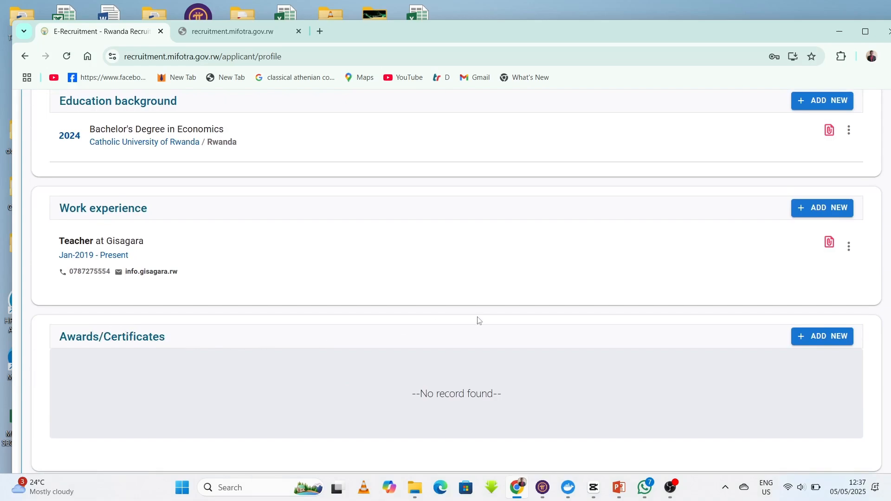
pyautogui.click(825, 342)
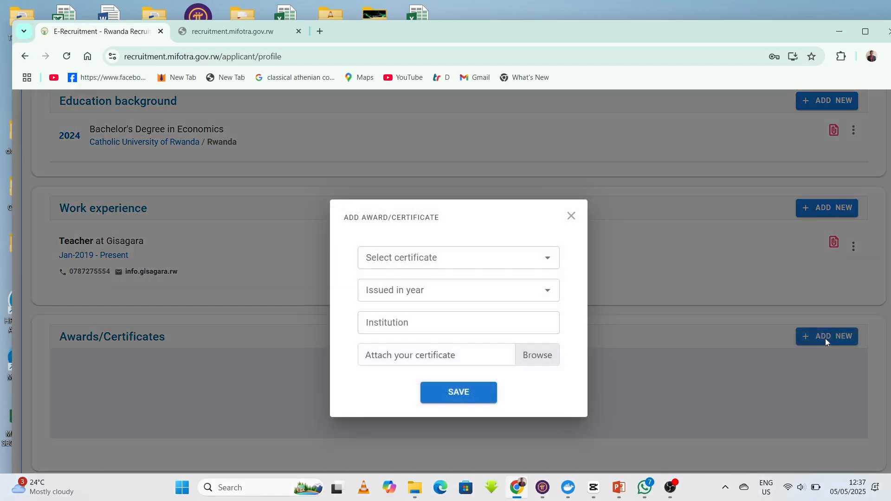
pyautogui.click(493, 259)
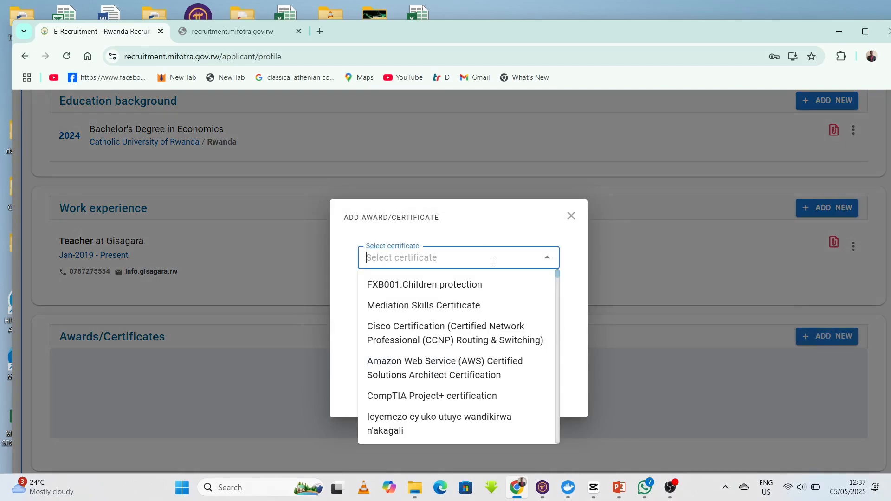
pyautogui.scroll(-2, 435, 392)
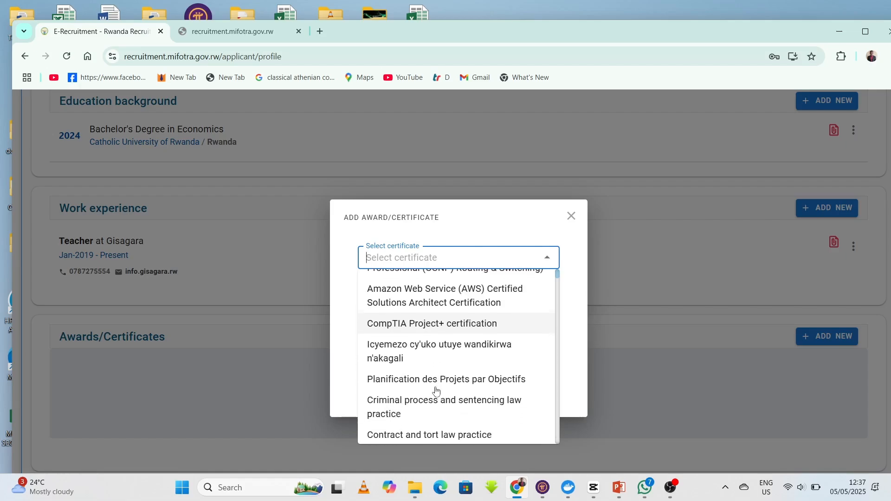
pyautogui.scroll(-1, 436, 392)
pyautogui.click(432, 408)
pyautogui.click(470, 288)
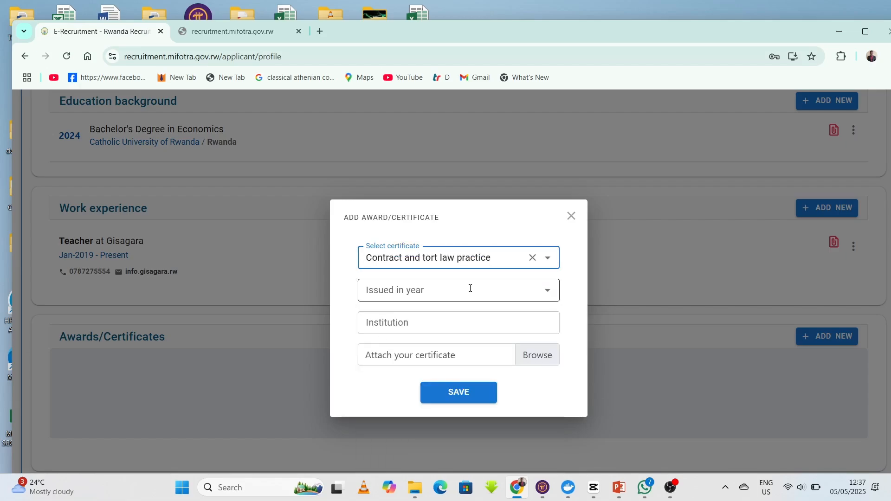
pyautogui.click(470, 288)
pyautogui.click(379, 338)
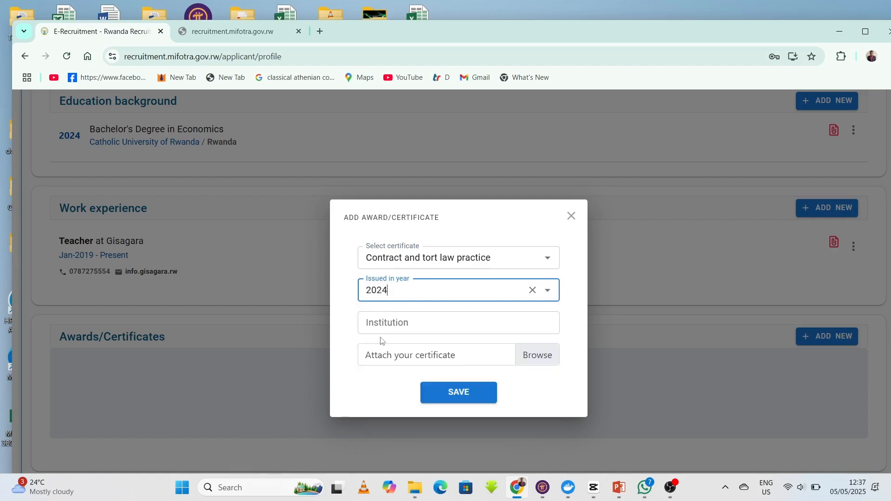
# - Enter microsoft as the issuing institution, attach REC.pdf and save the certificate
pyautogui.click(407, 327)
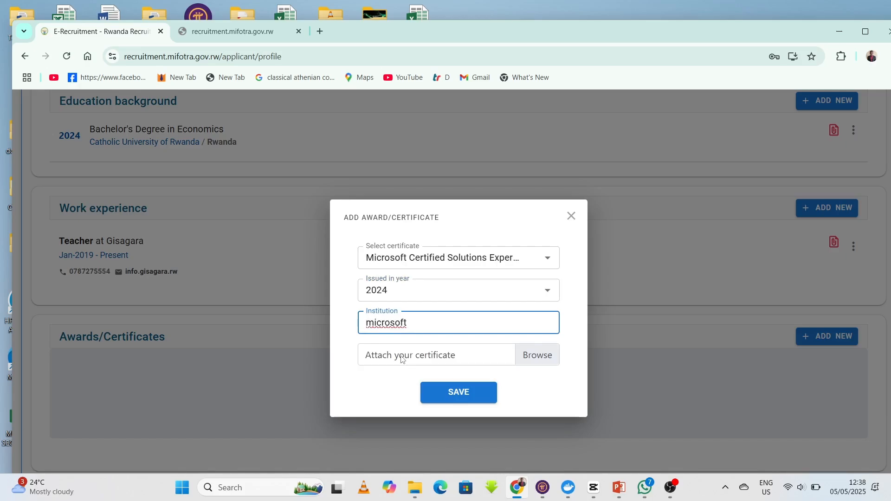
pyautogui.click(398, 356)
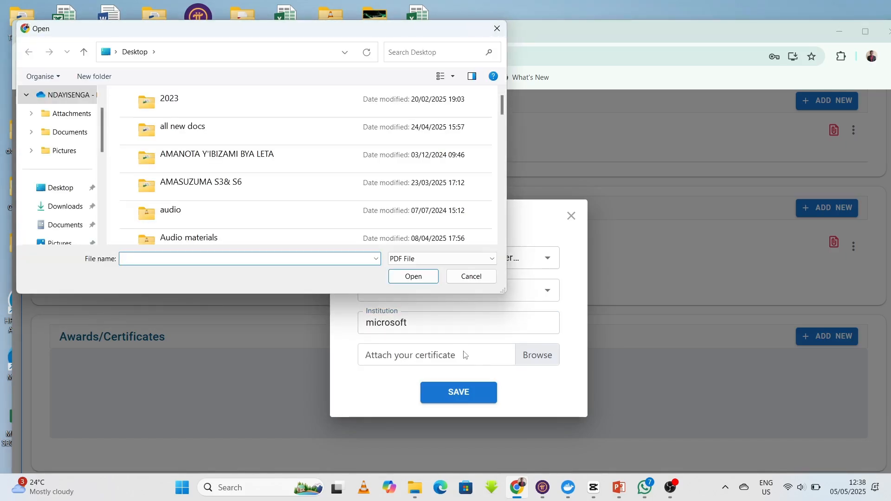
pyautogui.scroll(-10, 235, 198)
pyautogui.click(235, 199)
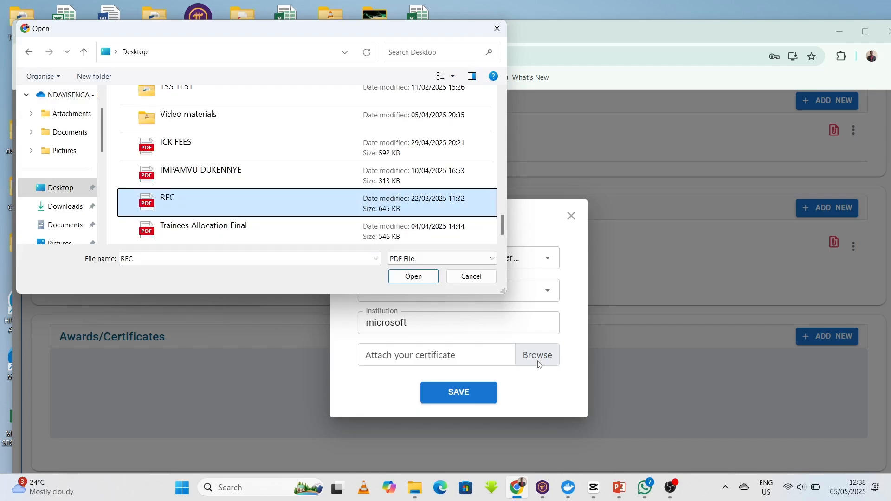
pyautogui.click(413, 276)
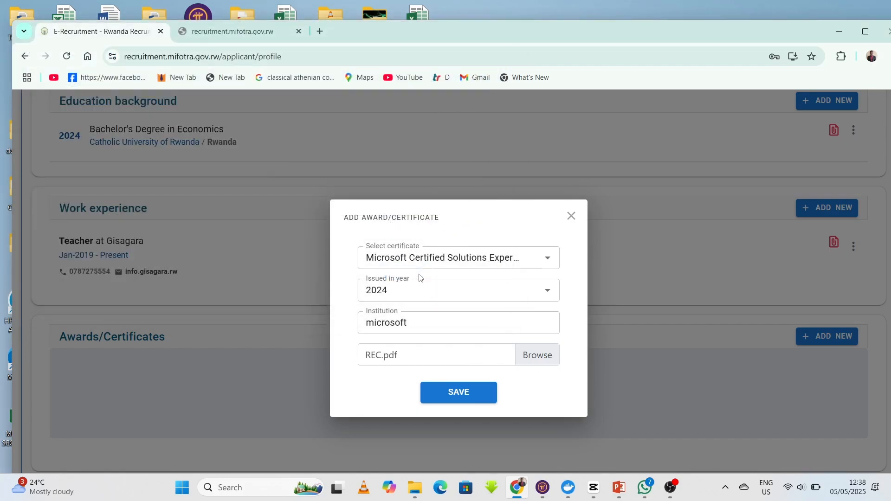
pyautogui.click(472, 402)
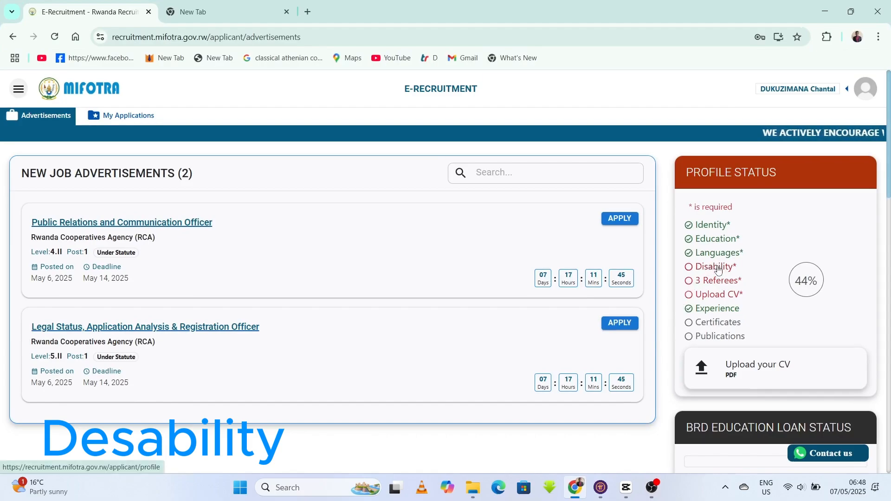
# - Go to the profile's Disability section and open its empty Add Disability form
pyautogui.click(718, 269)
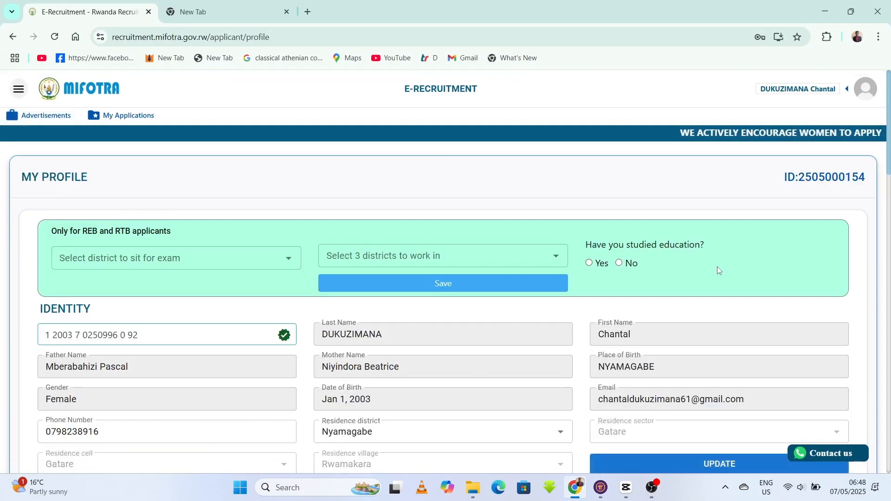
pyautogui.scroll(-6, 410, 377)
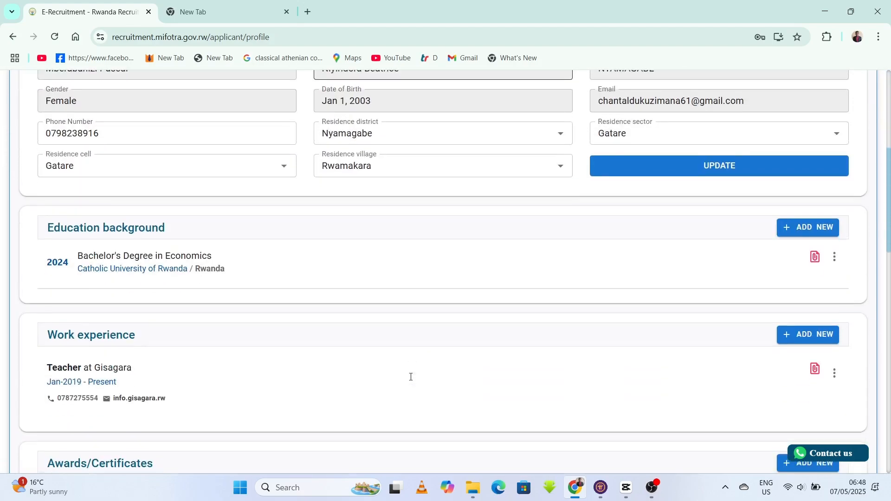
pyautogui.scroll(-4, 410, 381)
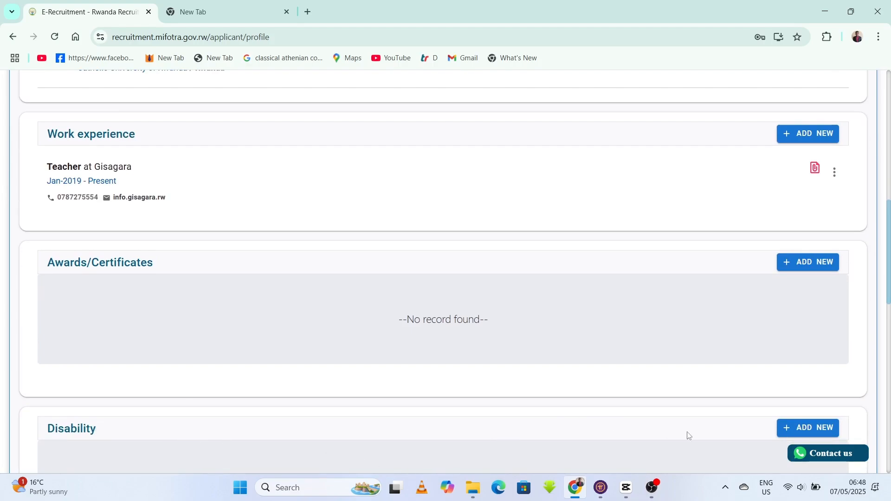
pyautogui.click(804, 430)
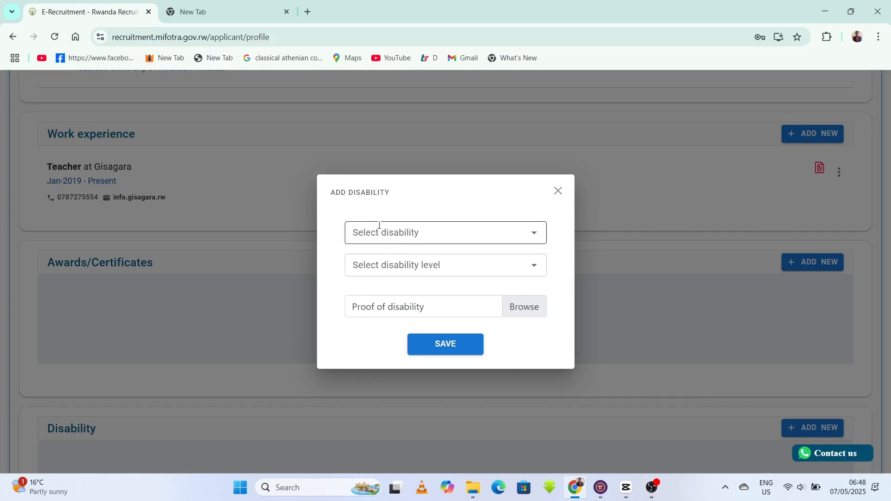
# - Set the disability to Physical Impairment with level Between 90 to 100%
pyautogui.click(400, 233)
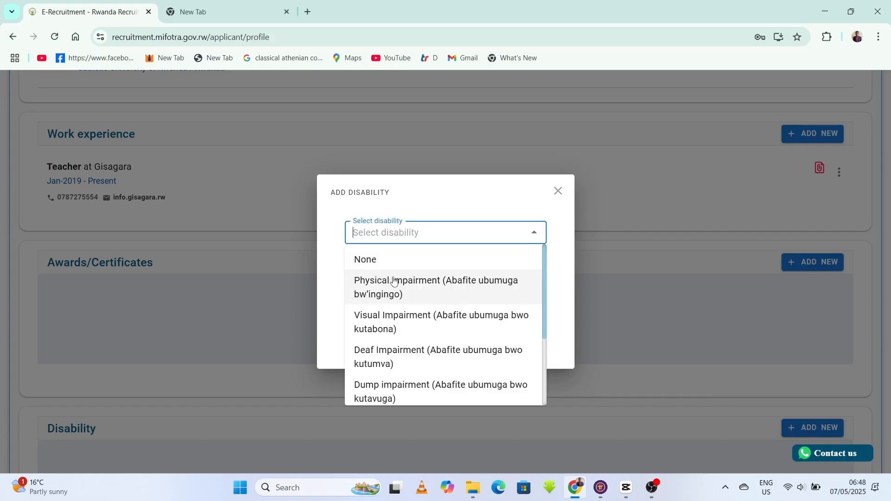
pyautogui.click(393, 282)
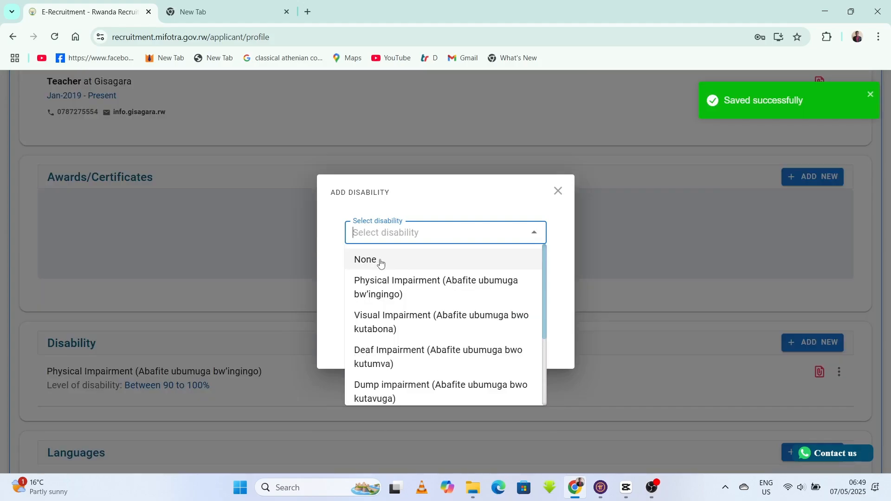
pyautogui.click(380, 262)
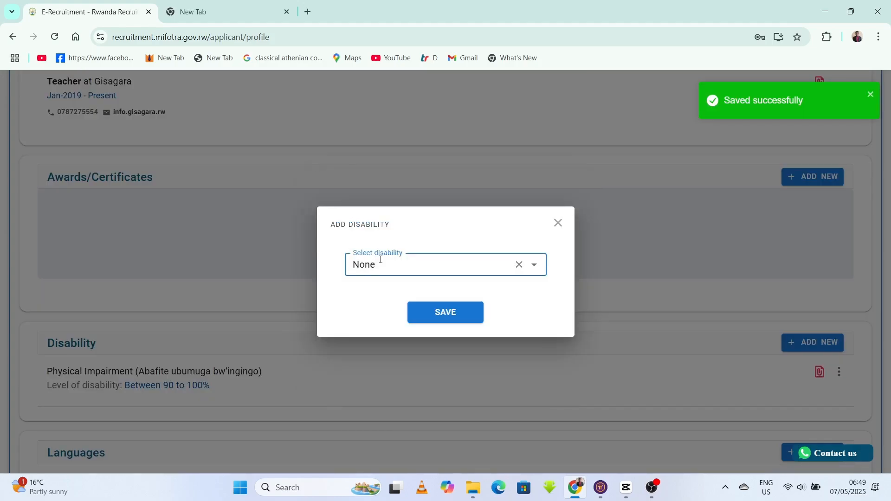
pyautogui.click(445, 312)
pyautogui.click(426, 267)
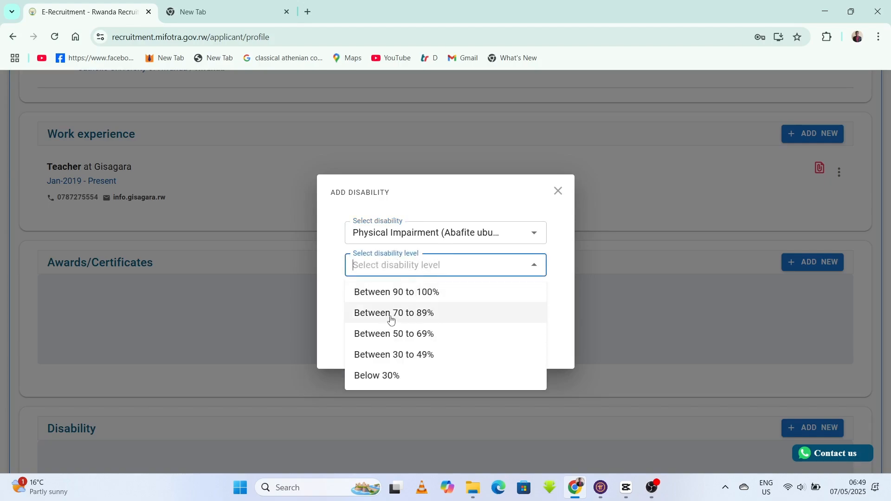
pyautogui.click(414, 293)
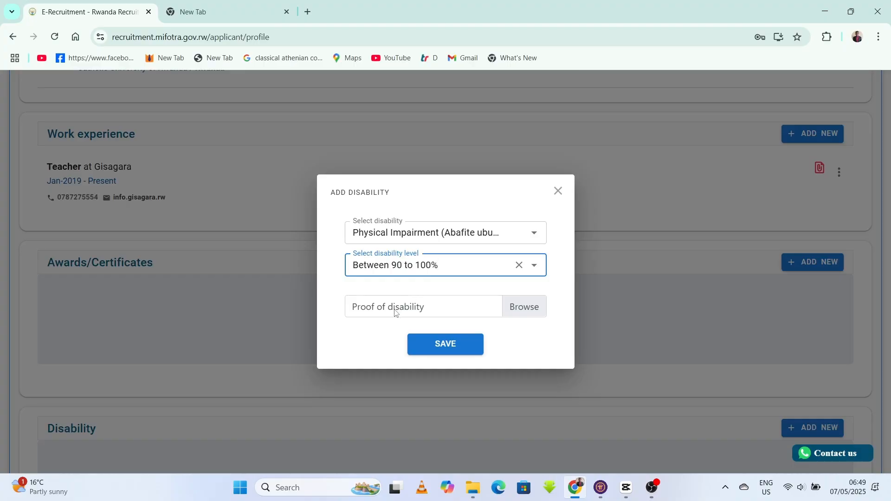
# - Attach REC.pdf as proof of disability and save the entry
pyautogui.click(424, 308)
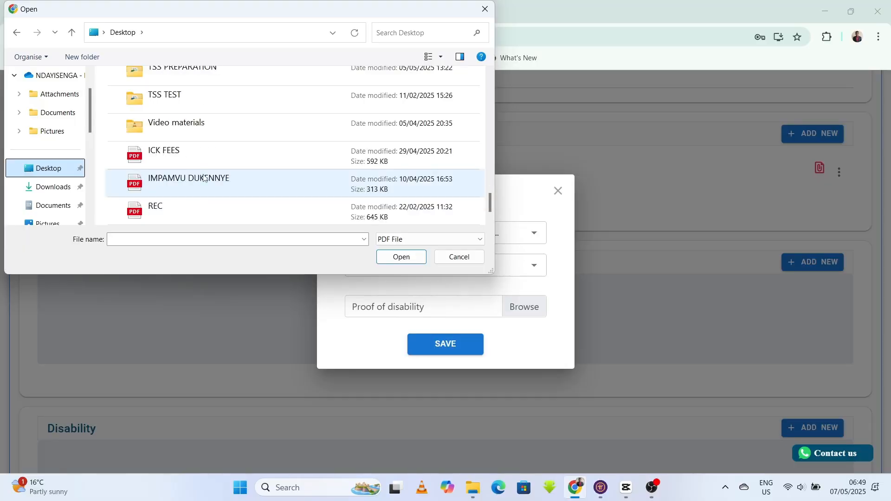
pyautogui.click(181, 209)
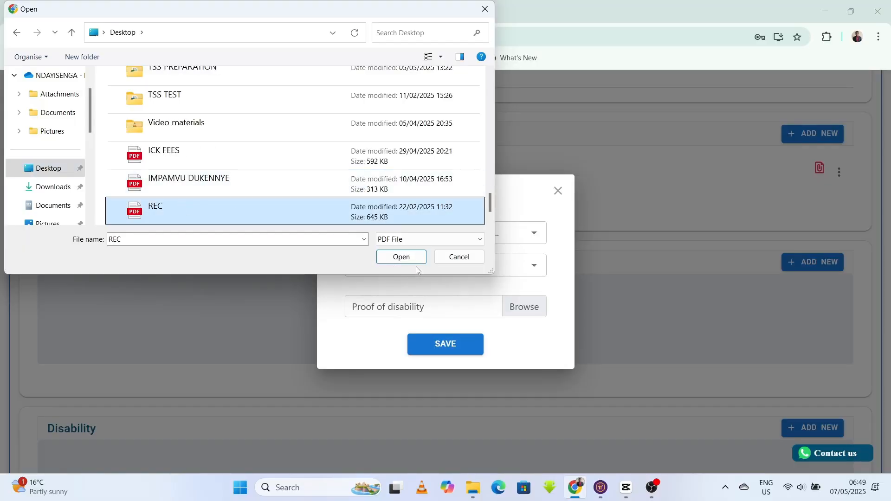
pyautogui.click(402, 258)
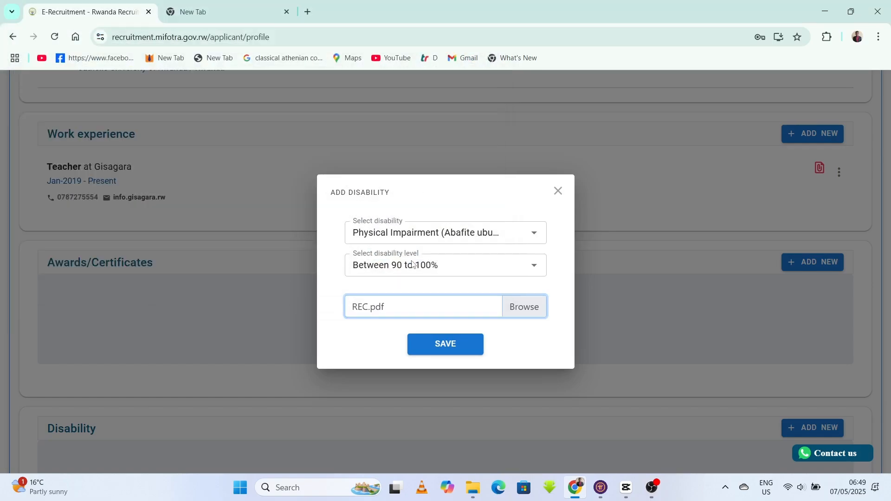
pyautogui.click(470, 356)
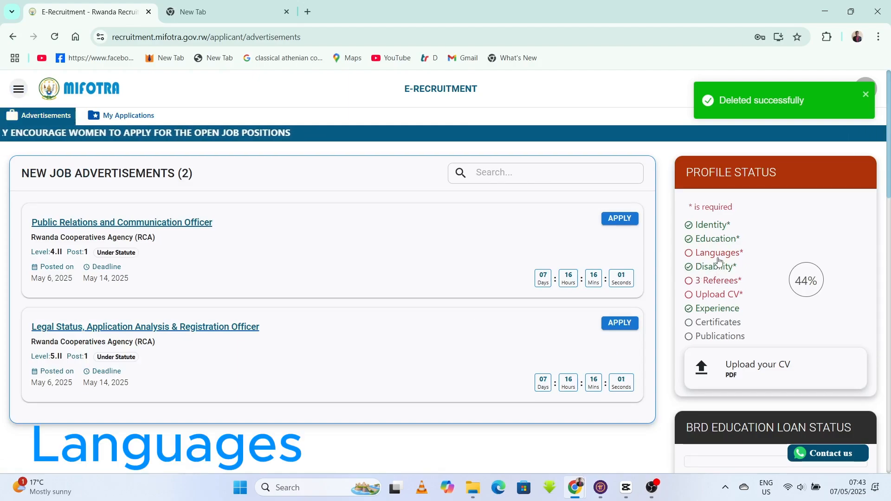
# - Go to the profile's Languages section and open an empty Add Language form
pyautogui.click(719, 260)
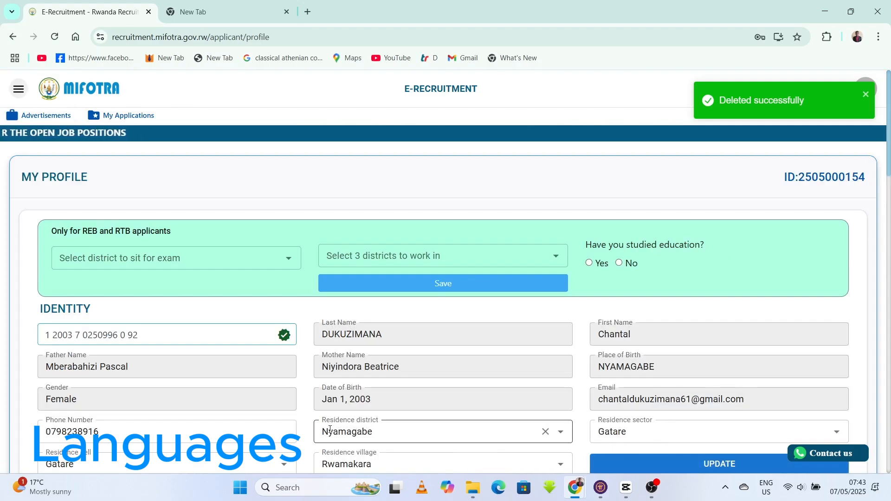
pyautogui.scroll(-11, 330, 429)
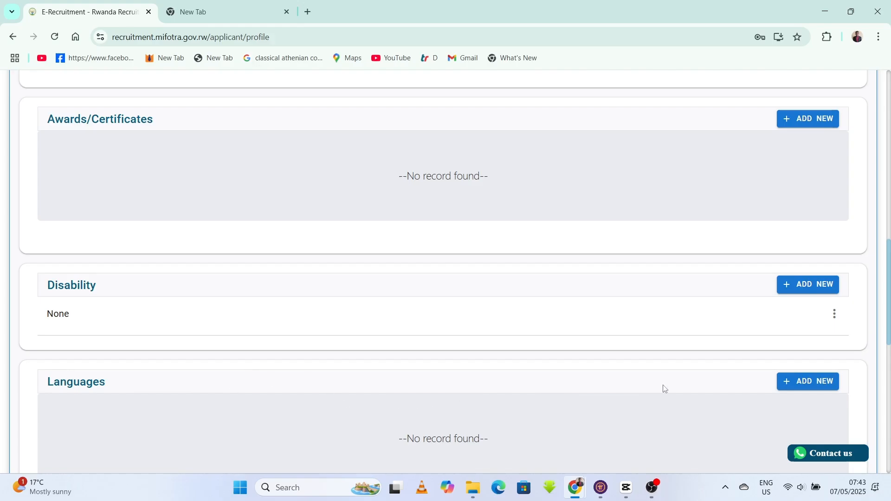
pyautogui.click(811, 383)
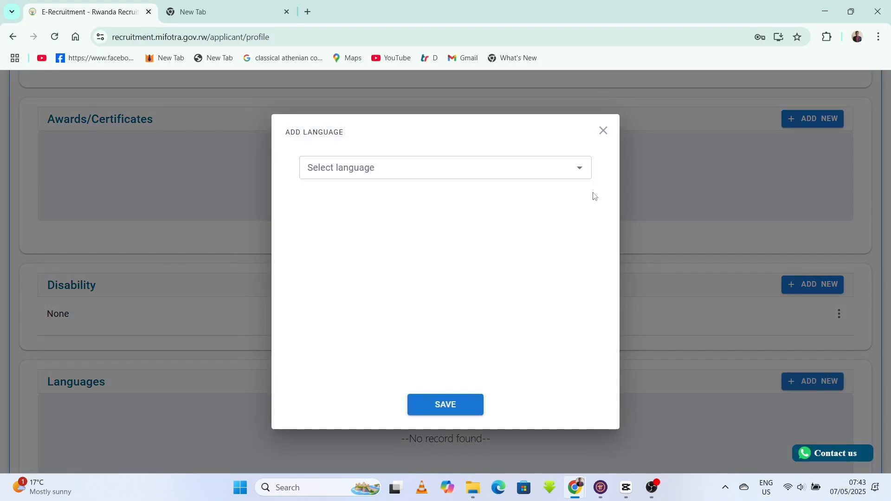
# - Add English with Very Good ratings for reading, writing and speaking
pyautogui.click(579, 170)
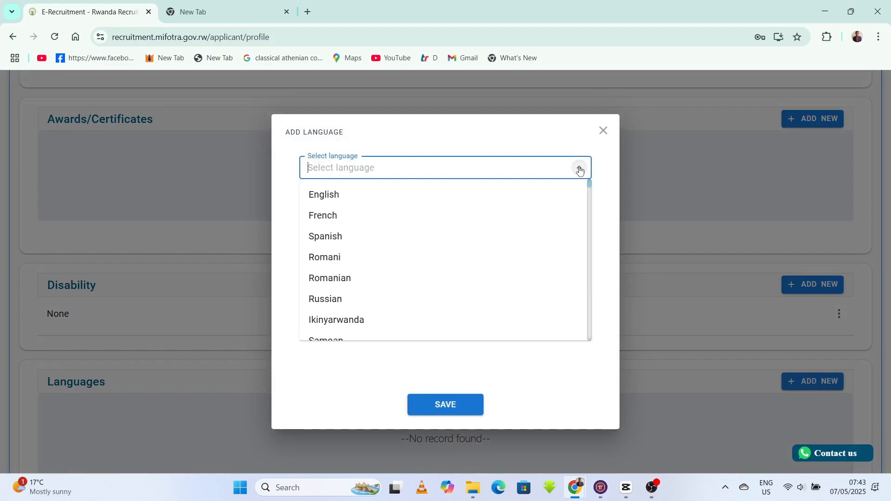
pyautogui.click(420, 199)
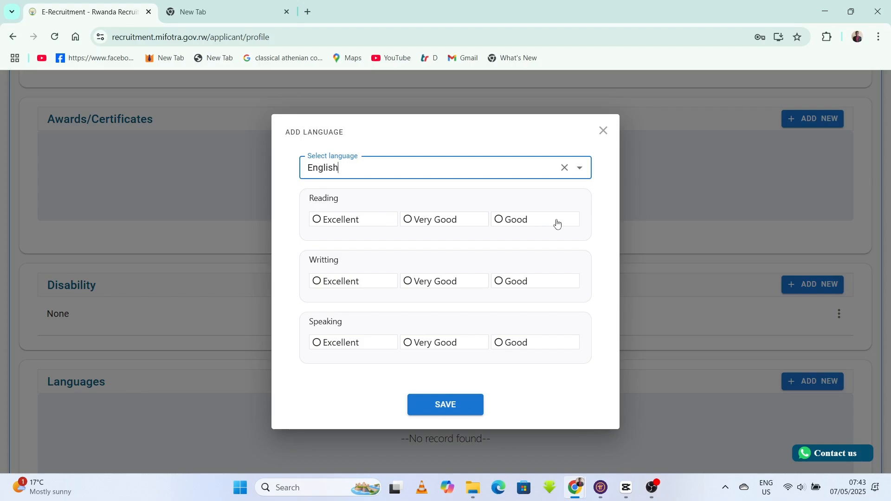
pyautogui.click(417, 224)
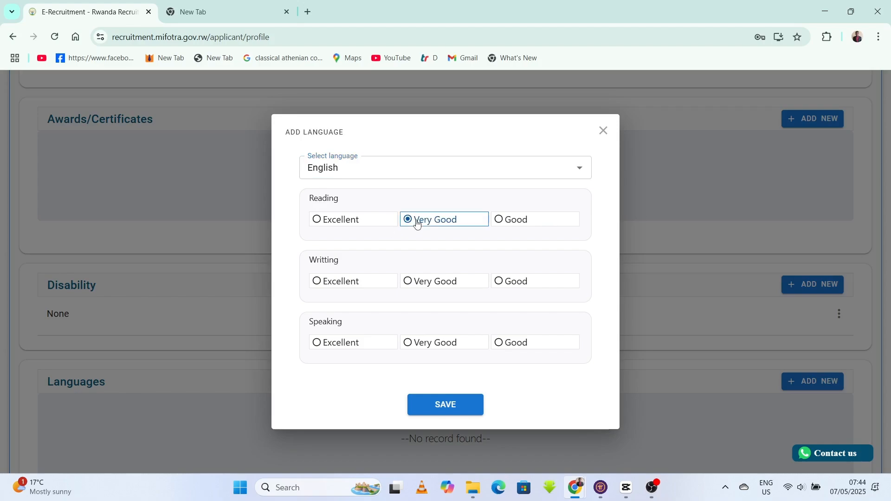
pyautogui.click(414, 288)
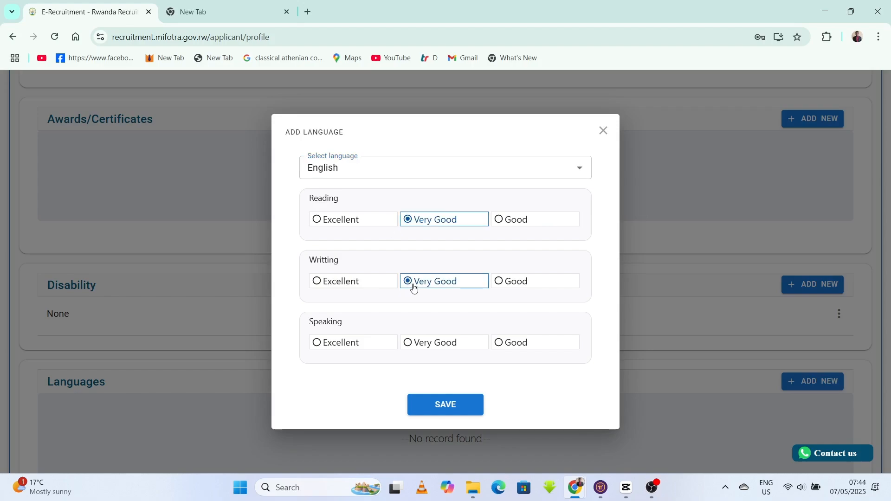
pyautogui.click(437, 348)
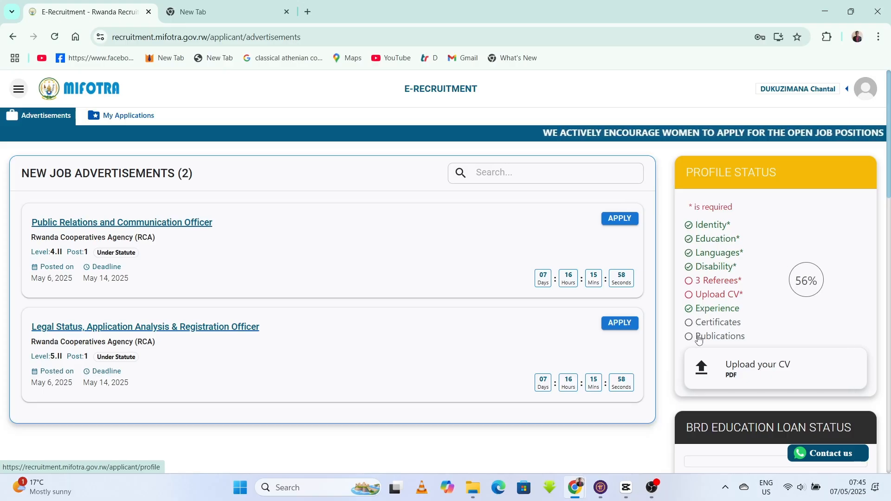
# - Return to My Profile from Profile Status and scroll down to the empty Referees section
pyautogui.click(706, 338)
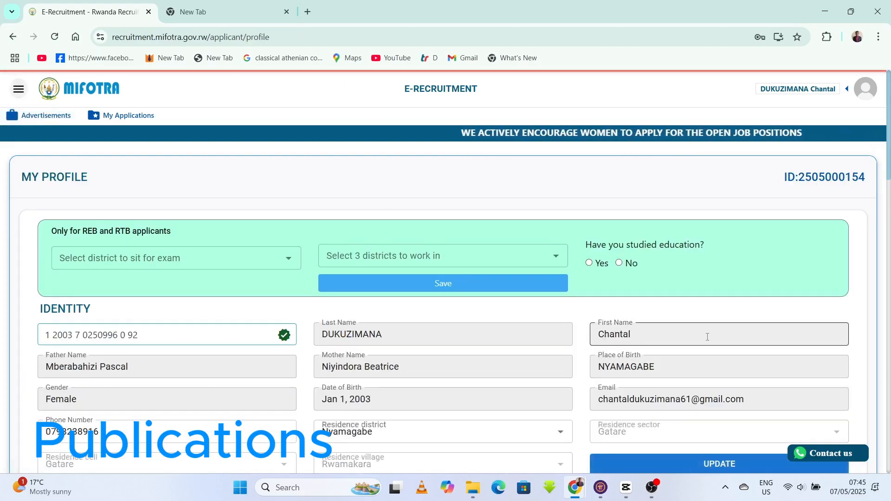
pyautogui.scroll(-20, 451, 389)
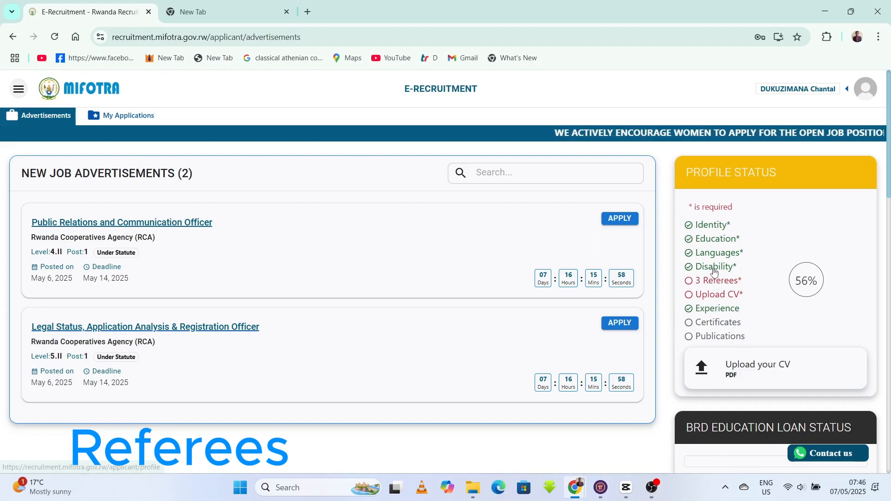
pyautogui.scroll(-1, 702, 340)
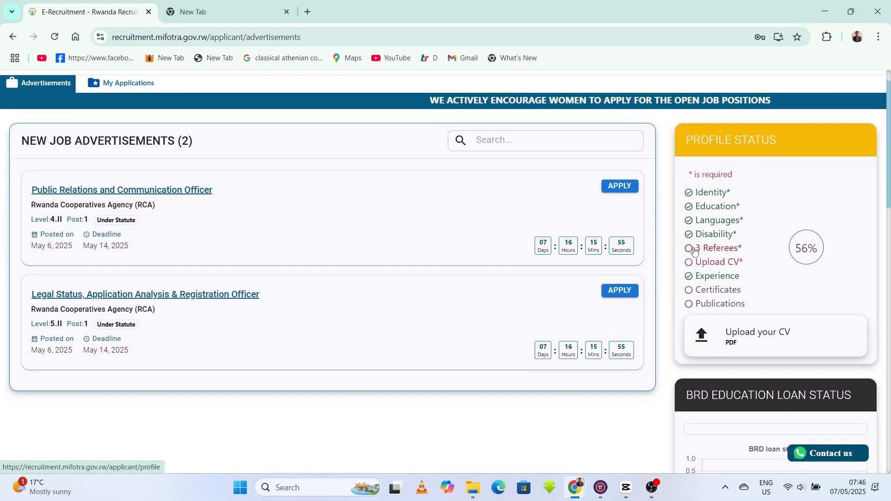
pyautogui.click(716, 261)
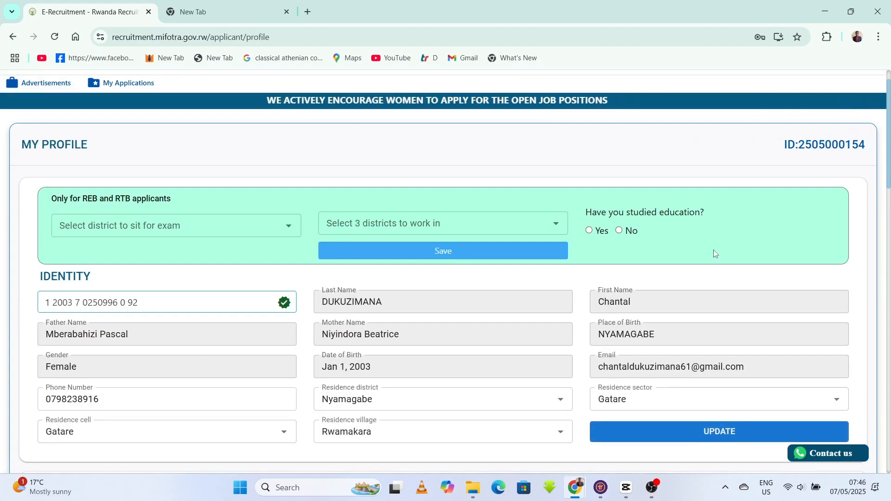
pyautogui.scroll(-10, 301, 344)
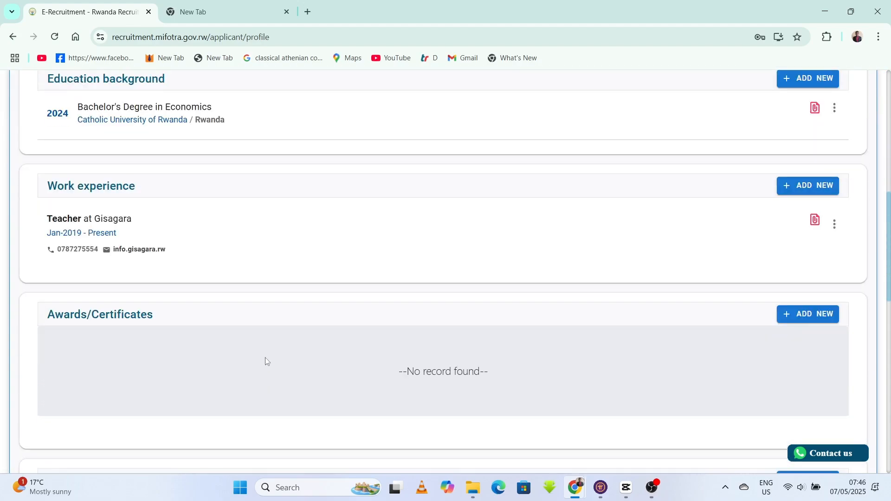
pyautogui.scroll(-9, 266, 361)
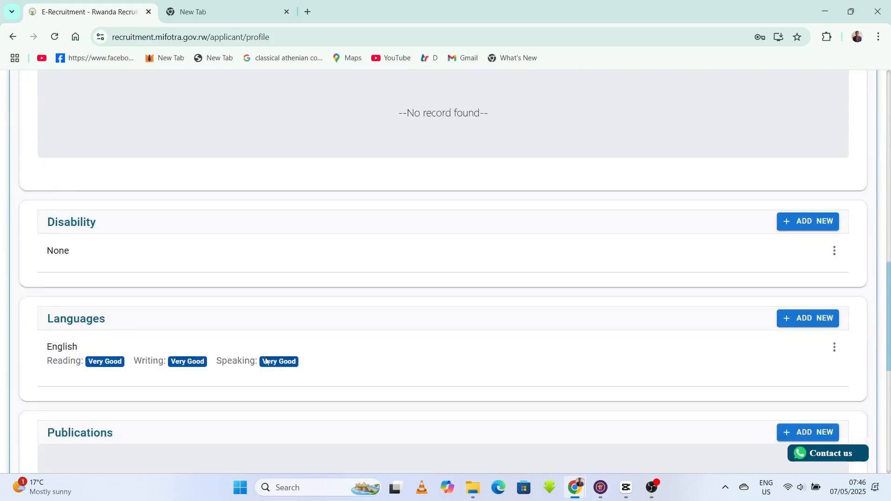
pyautogui.scroll(-4, 267, 361)
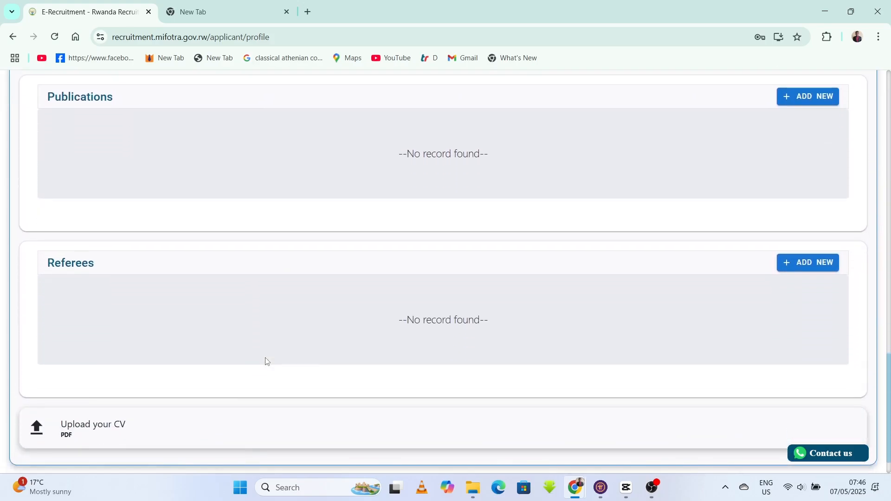
pyautogui.scroll(13, 266, 362)
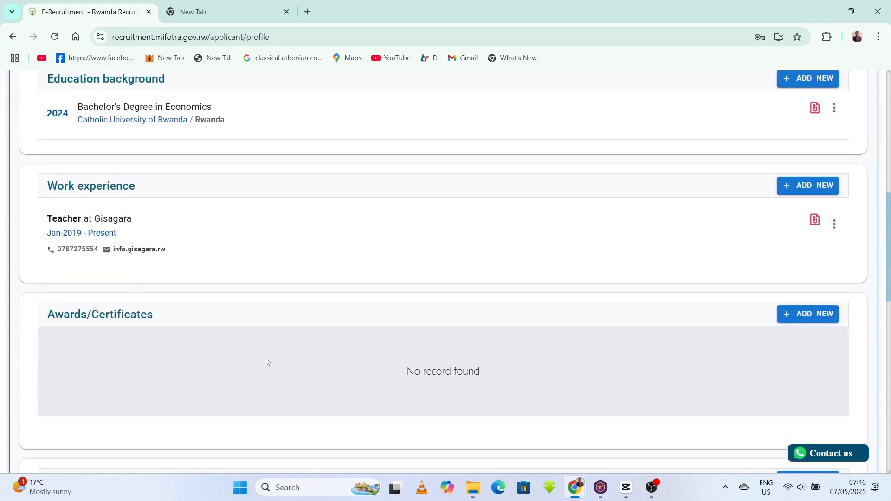
pyautogui.scroll(-8, 266, 362)
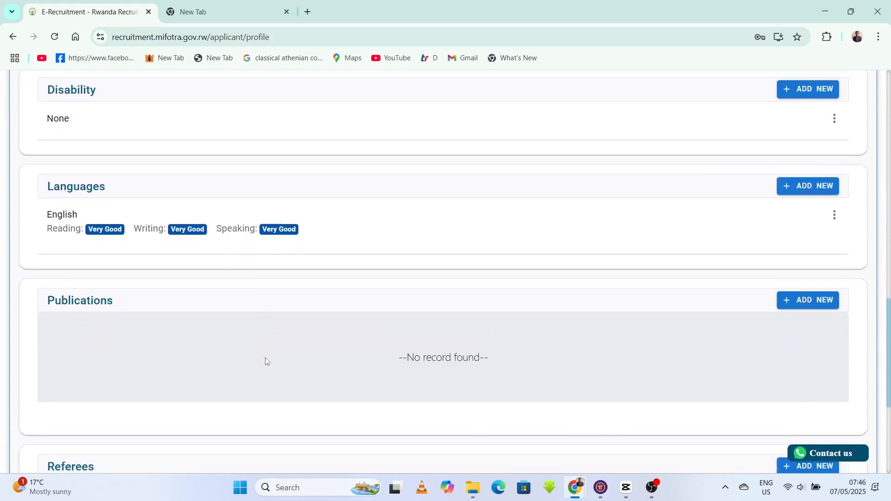
pyautogui.scroll(-4, 266, 361)
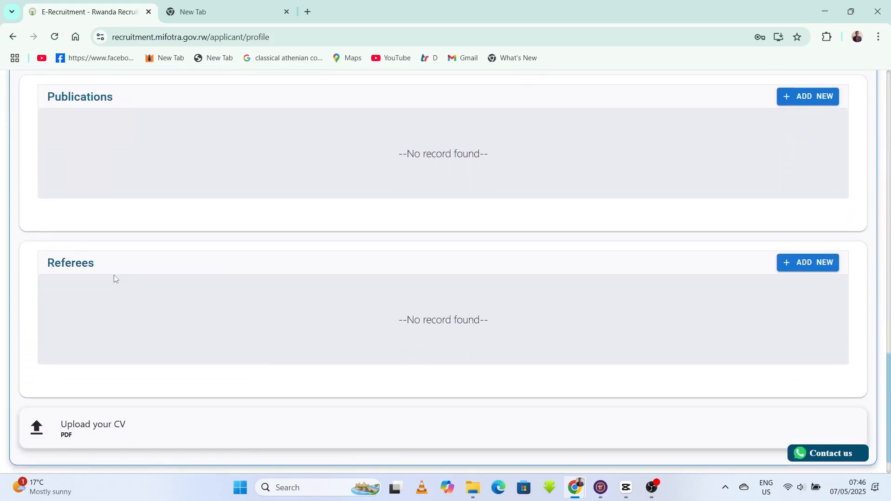
# - Start a new referee and enter the referee's first name, last name and phone number
pyautogui.click(814, 267)
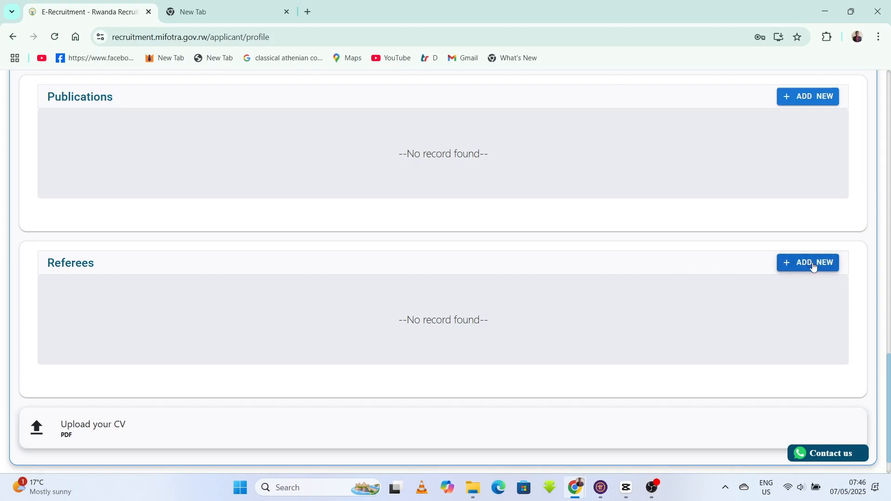
pyautogui.click(813, 267)
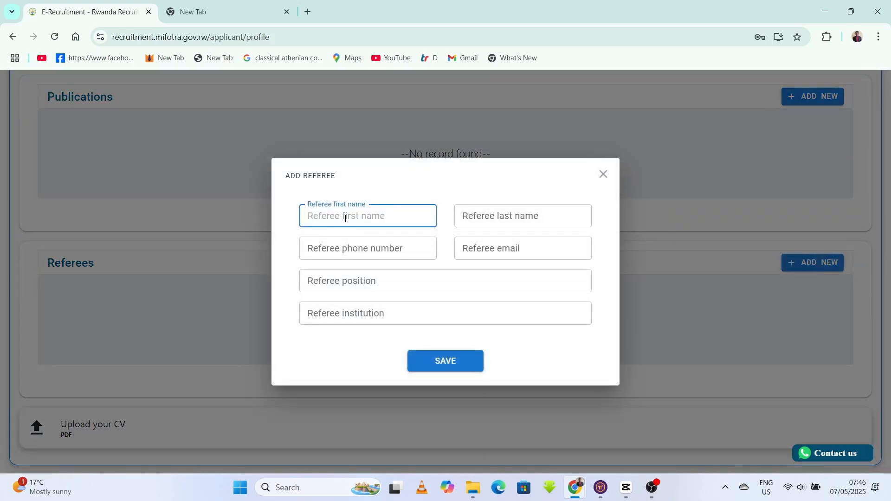
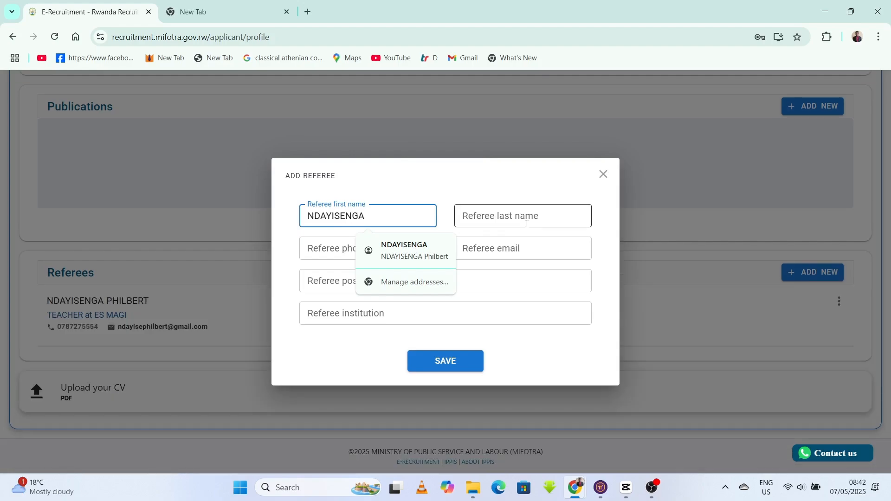
pyautogui.click(527, 223)
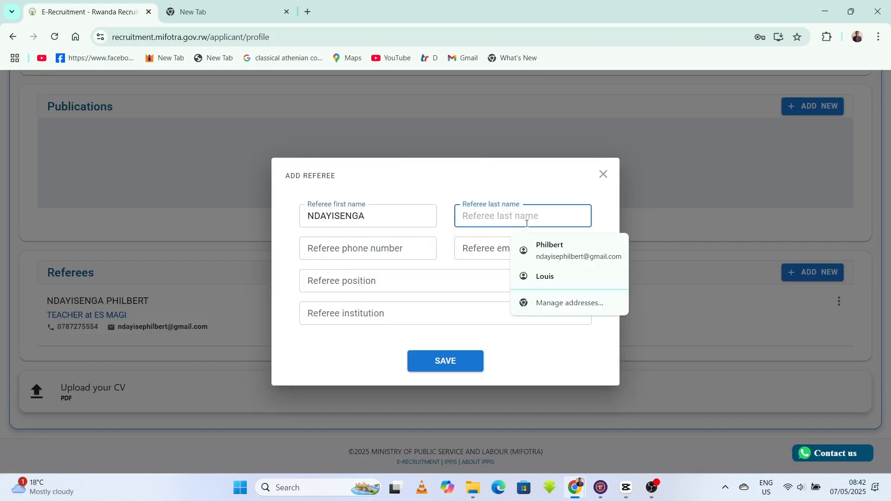
pyautogui.click(405, 254)
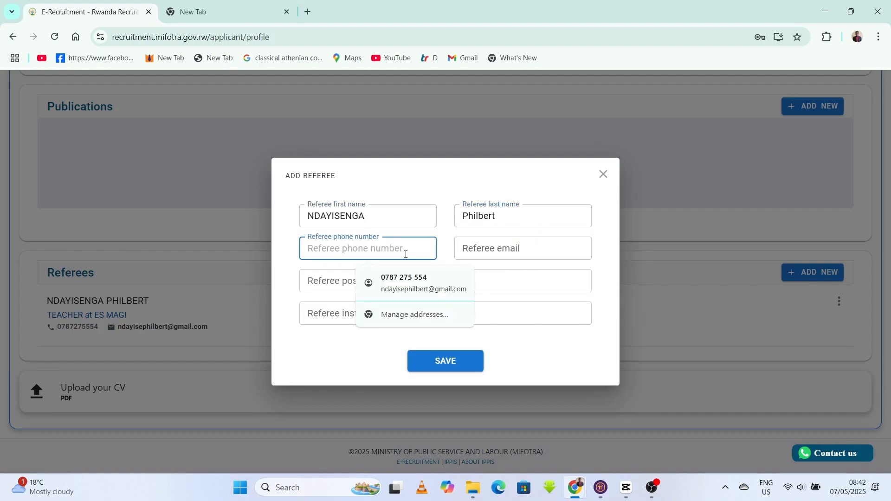
# - Fill in the referee's e-mail, position Teacher and institution ES MAGI
pyautogui.click(523, 252)
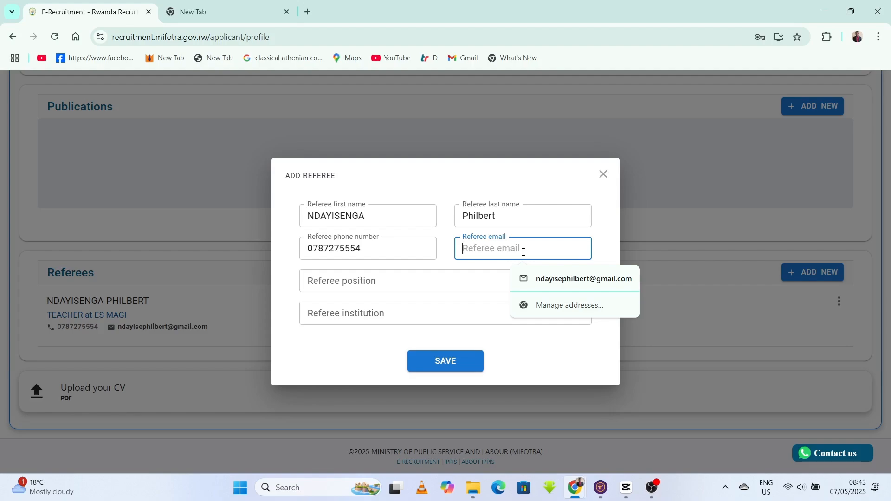
pyautogui.click(579, 279)
pyautogui.click(402, 284)
pyautogui.write('Teacher')
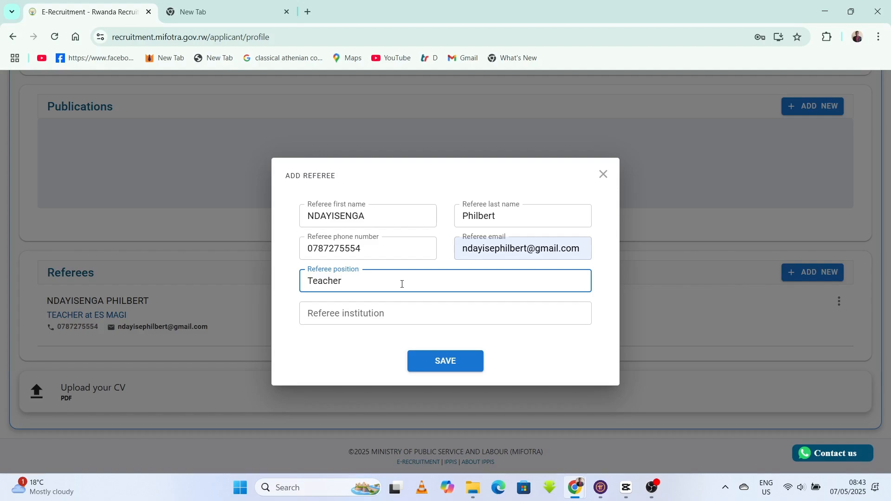
pyautogui.click(407, 314)
pyautogui.write('ESMA')
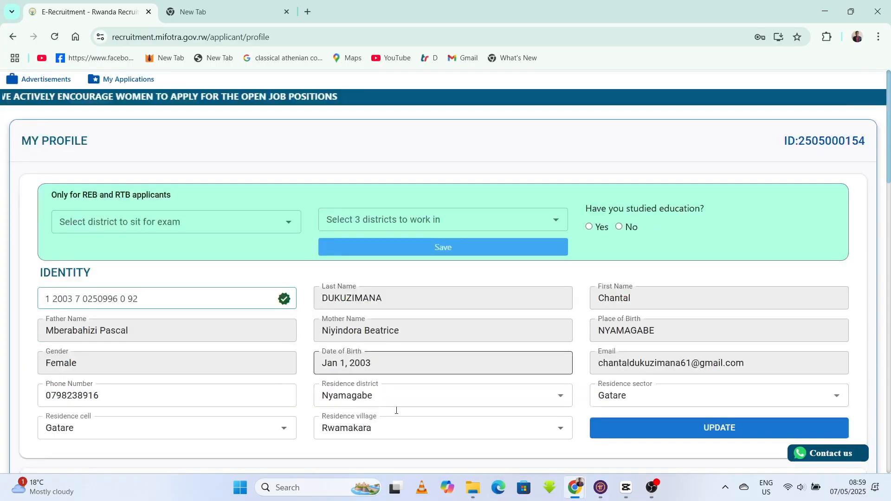
pyautogui.scroll(-15, 396, 410)
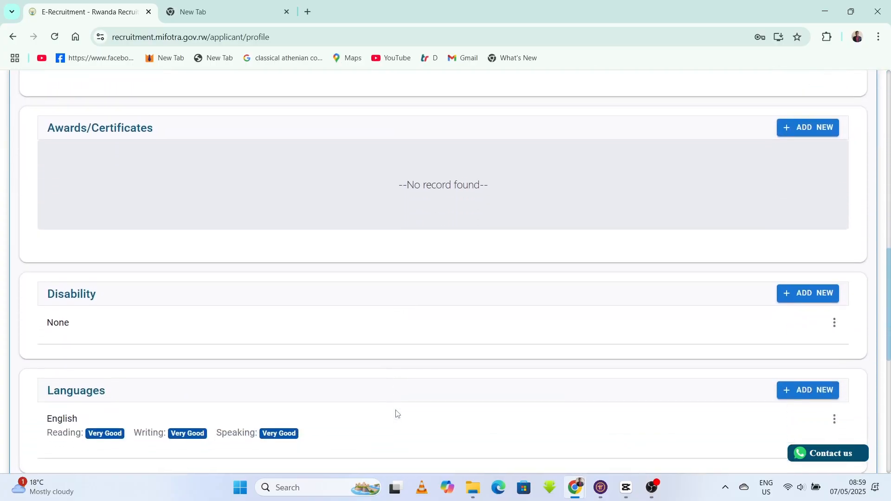
pyautogui.scroll(-6, 396, 413)
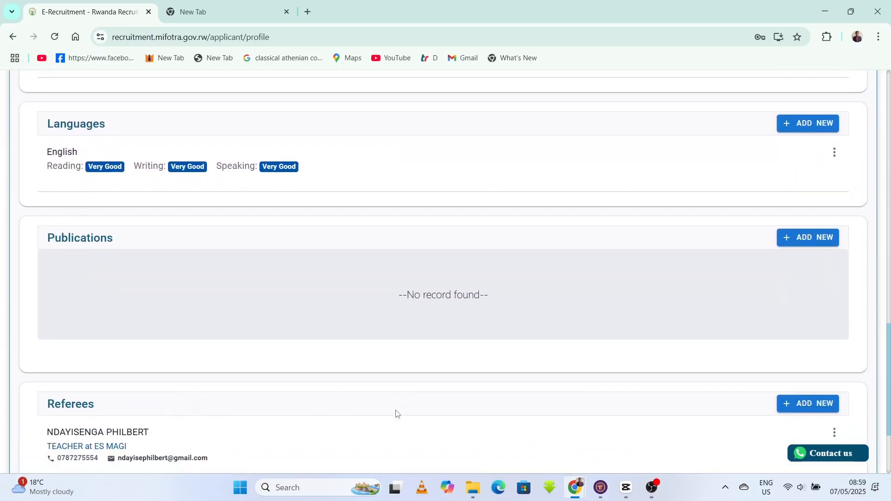
pyautogui.scroll(-3, 396, 413)
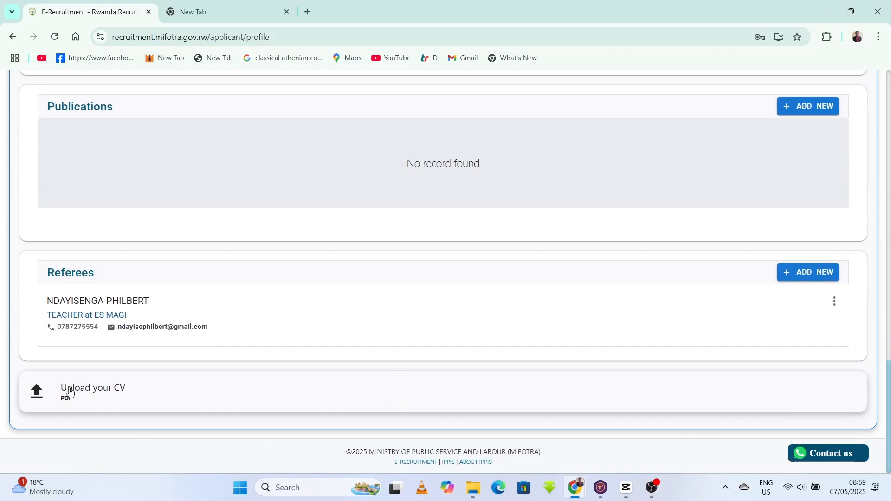
# - Replace the uploaded CV with Trainees Allocation Final.pdf and upload it
pyautogui.click(855, 394)
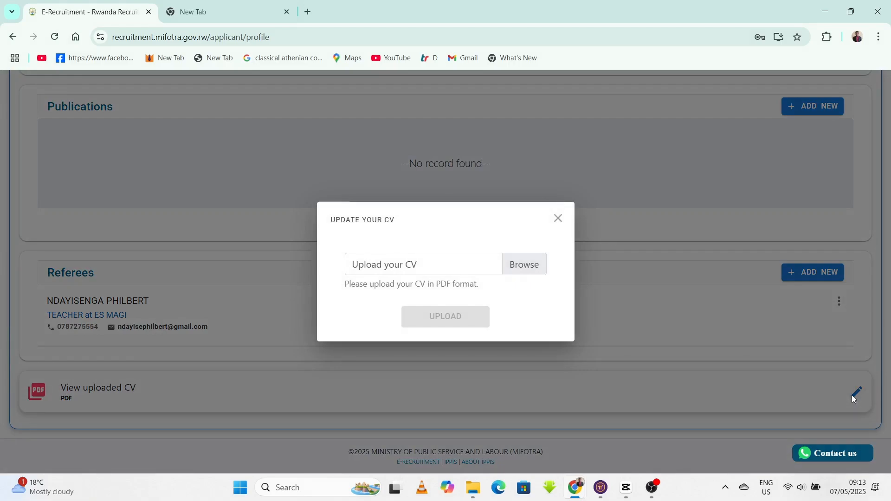
pyautogui.click(530, 269)
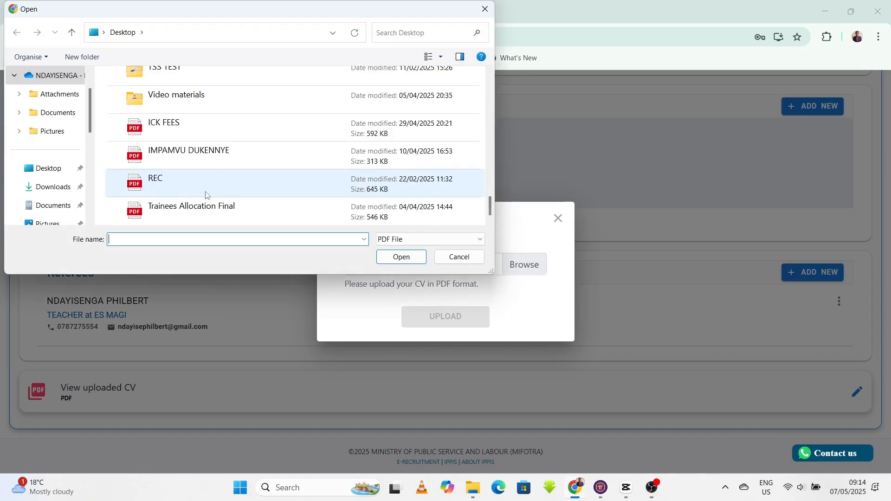
pyautogui.click(174, 209)
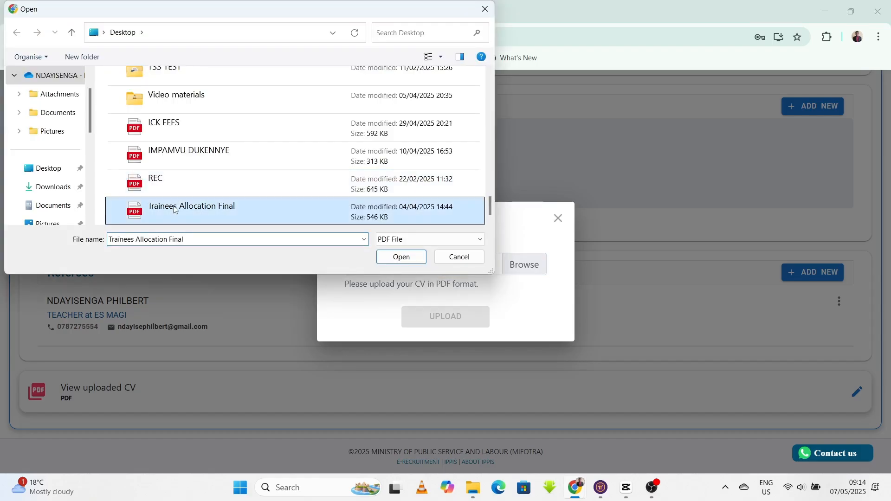
pyautogui.click(404, 257)
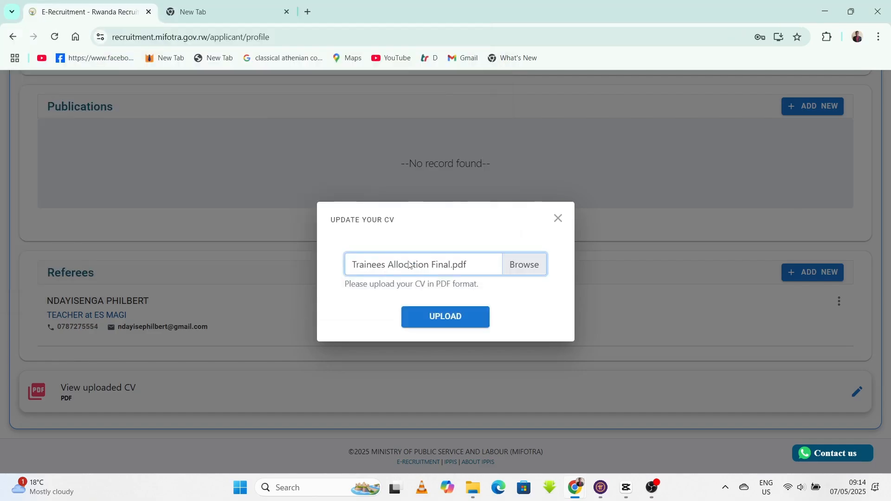
pyautogui.click(444, 318)
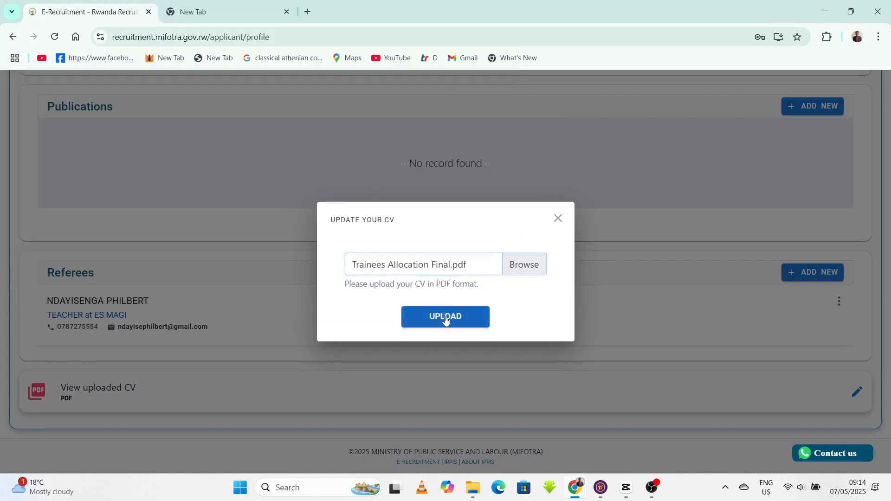